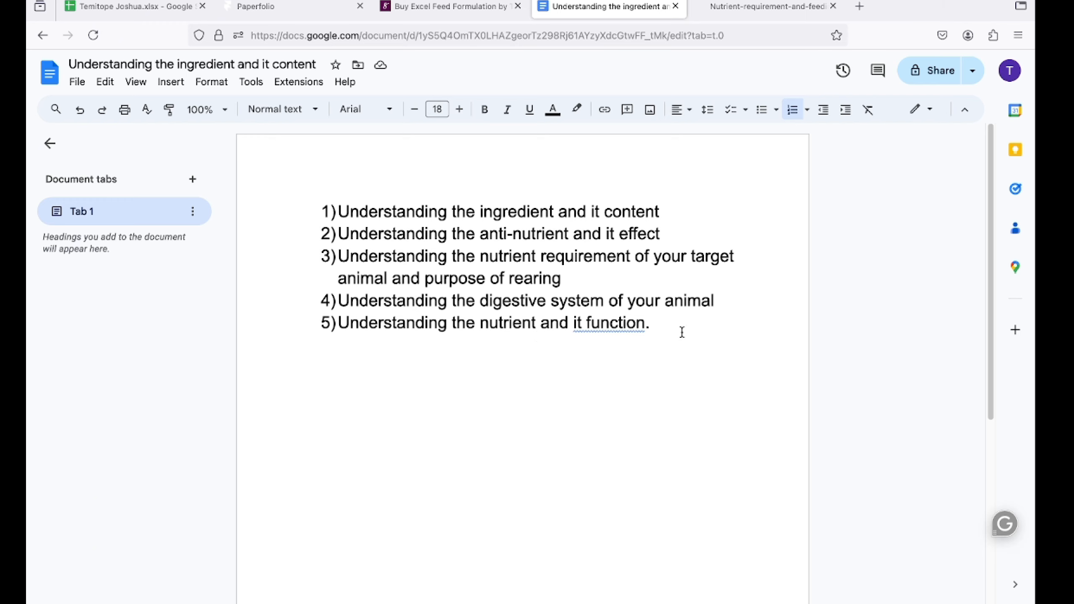
Switch to the feed formulation spreadsheet and select the empty ingredient cell A26 below Wheat Bran
{"action": "left_click_drag", "start_coordinate": [681, 332], "coordinate": [340, 207]}
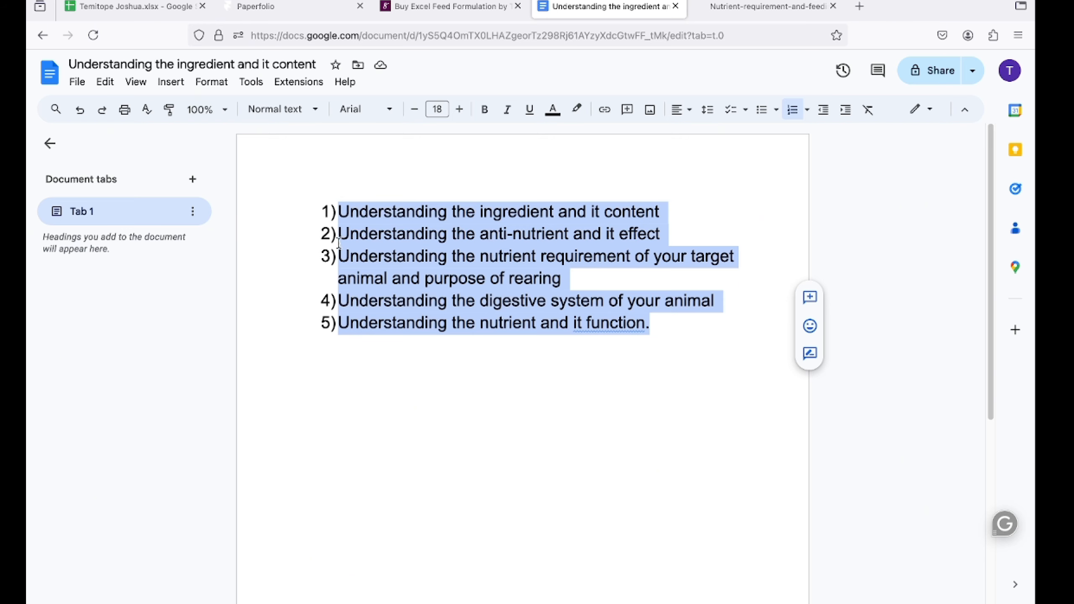
{"action": "left_click", "coordinate": [141, 7]}
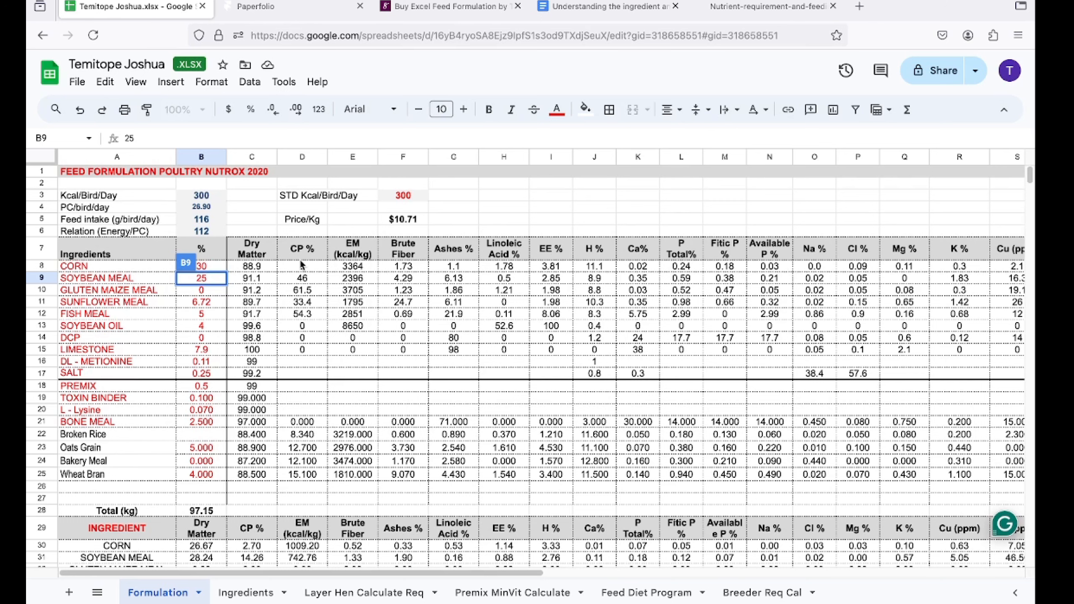
{"action": "left_click", "coordinate": [114, 486]}
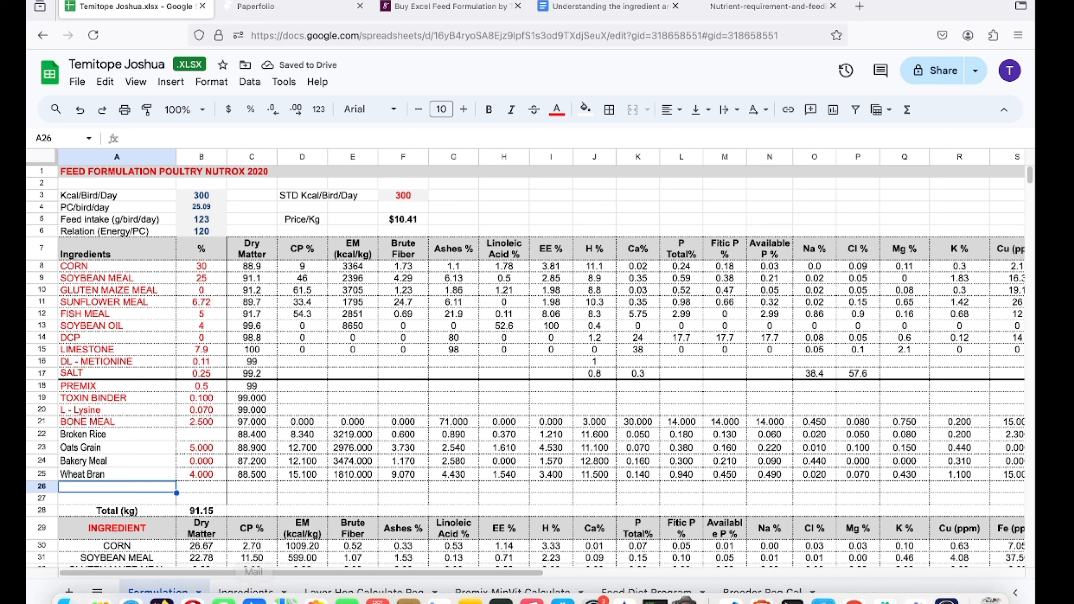
{"action": "left_click", "coordinate": [253, 588]}
{"action": "left_click", "coordinate": [163, 583]}
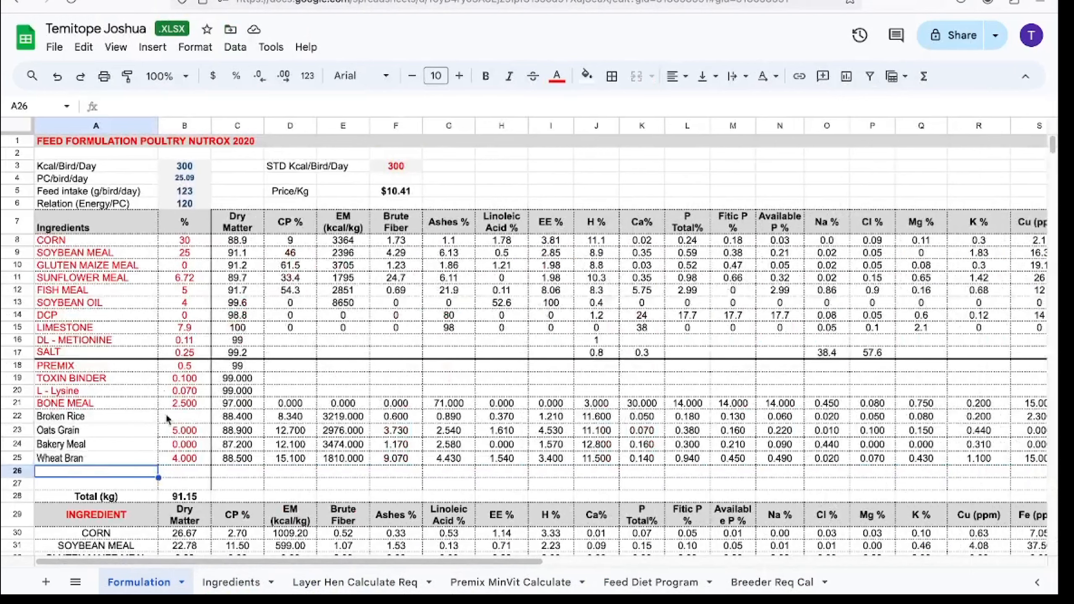
{"action": "left_click", "coordinate": [238, 580]}
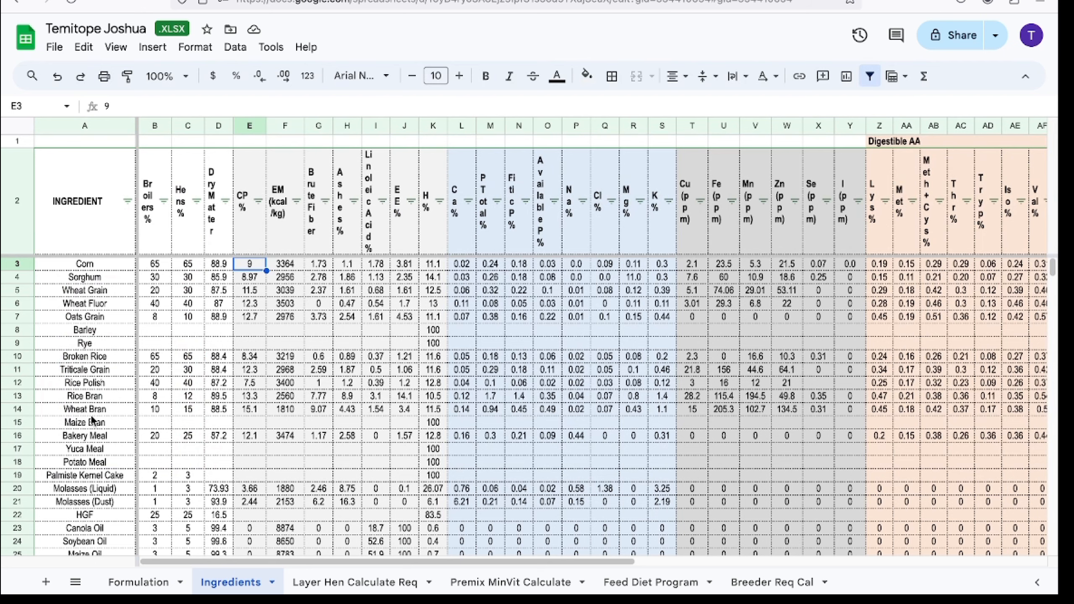
{"action": "double_click", "coordinate": [86, 411]}
{"action": "key", "text": "super+a"}
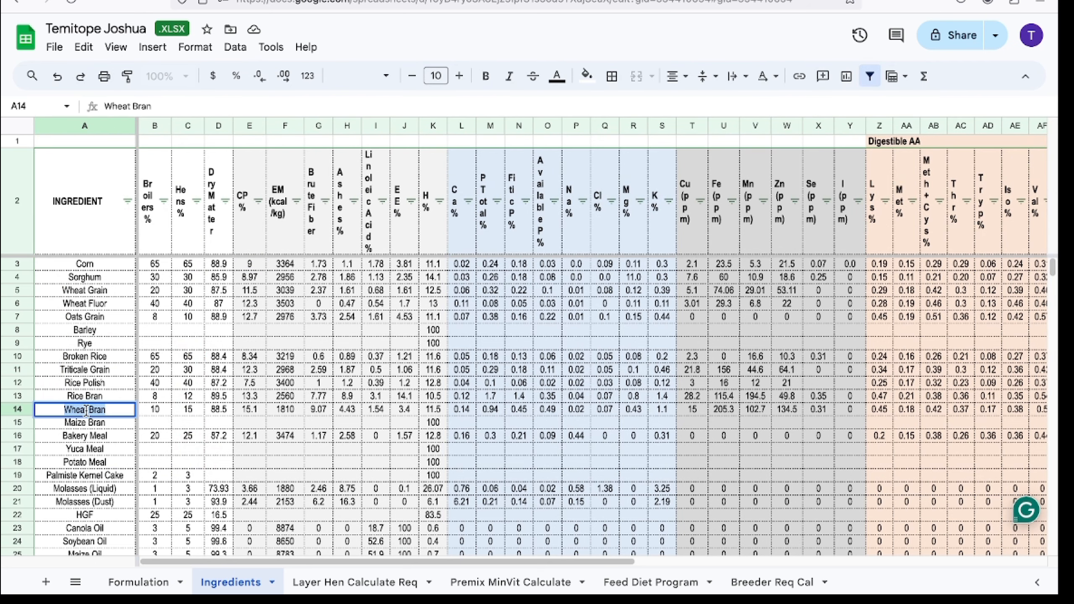
{"action": "left_click", "coordinate": [135, 591]}
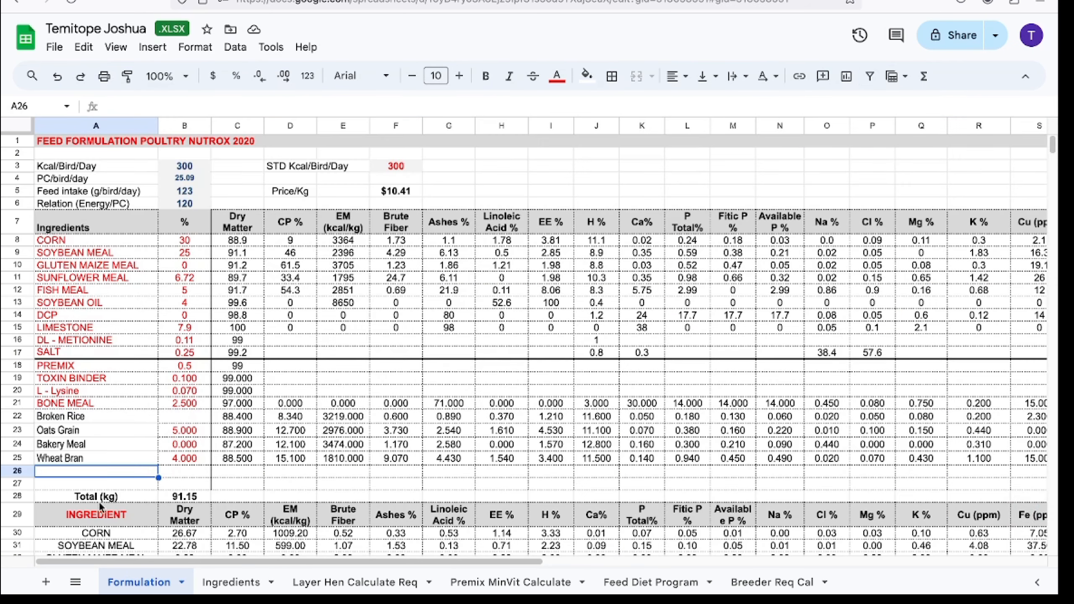
Try to paste the Ingredients sheet's whole table into Formulation cell A26, and undo the paste
{"action": "left_click", "coordinate": [236, 583]}
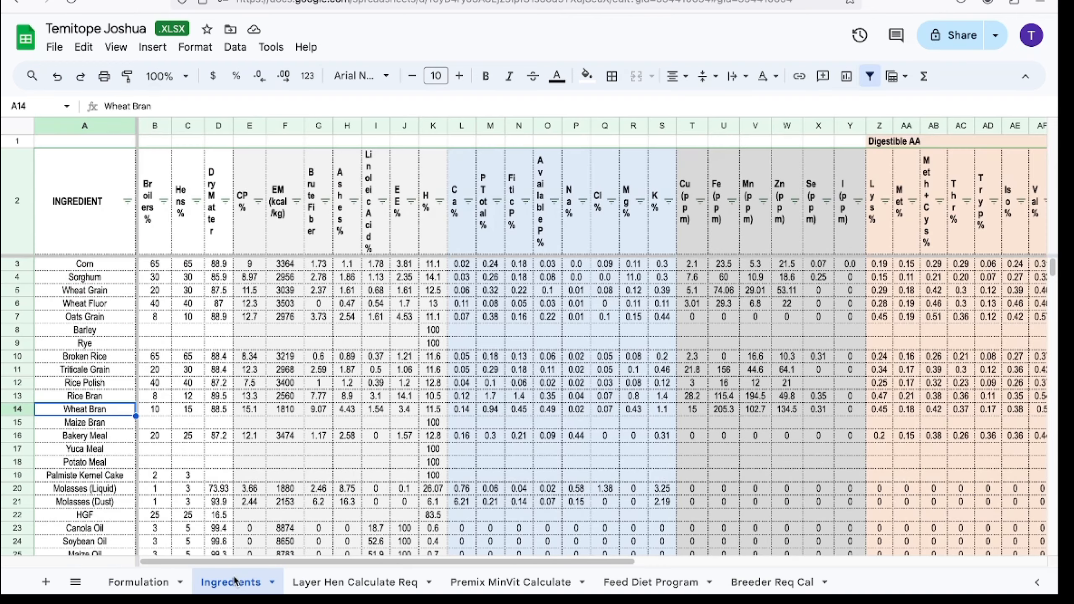
{"action": "left_click", "coordinate": [89, 402]}
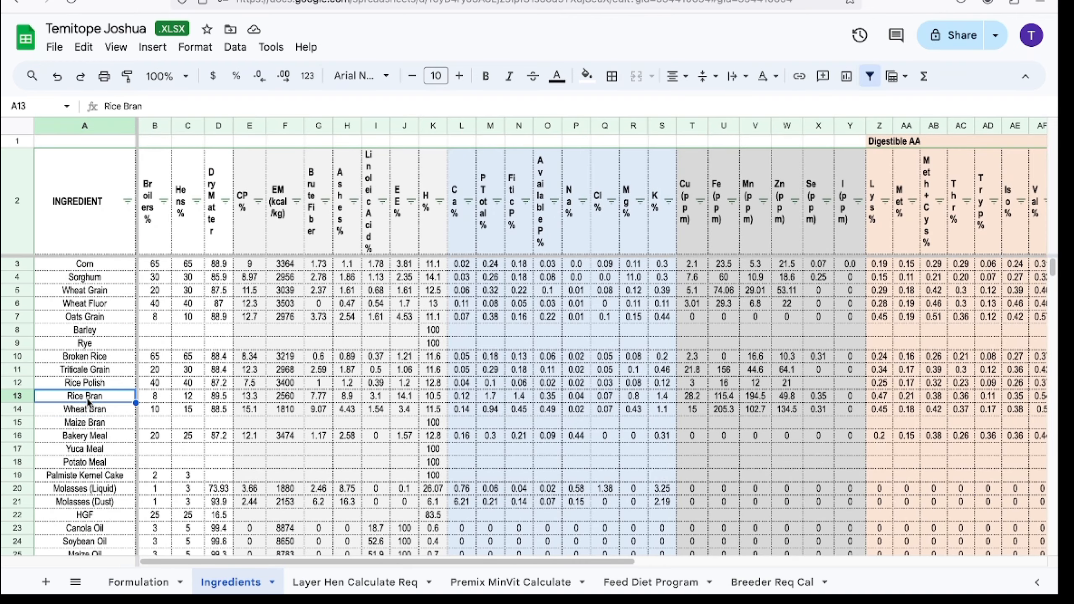
{"action": "key", "text": "ctrl+a"}
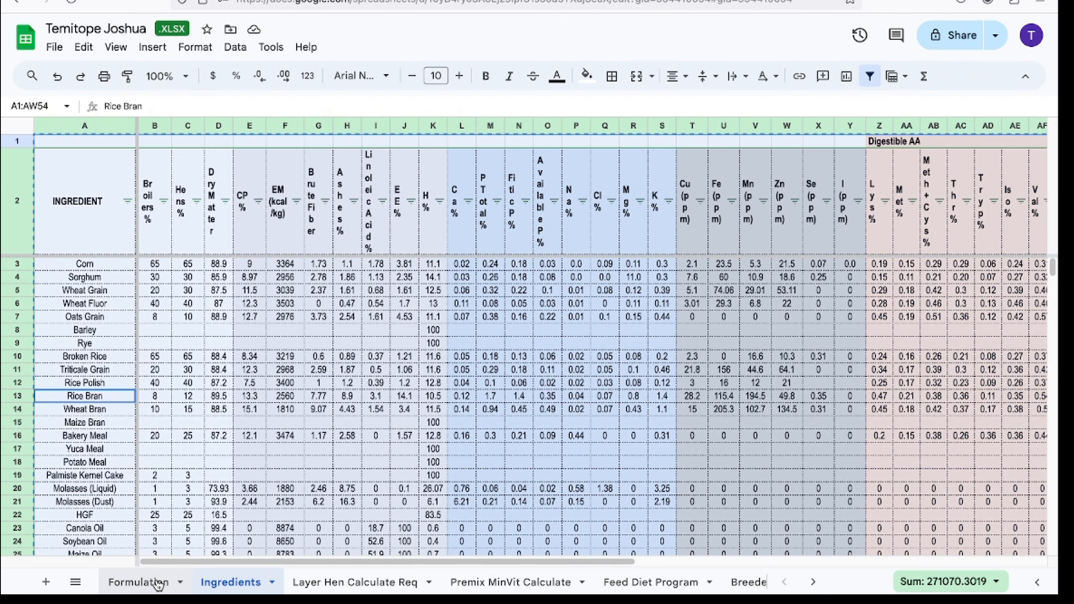
{"action": "left_click", "coordinate": [156, 583]}
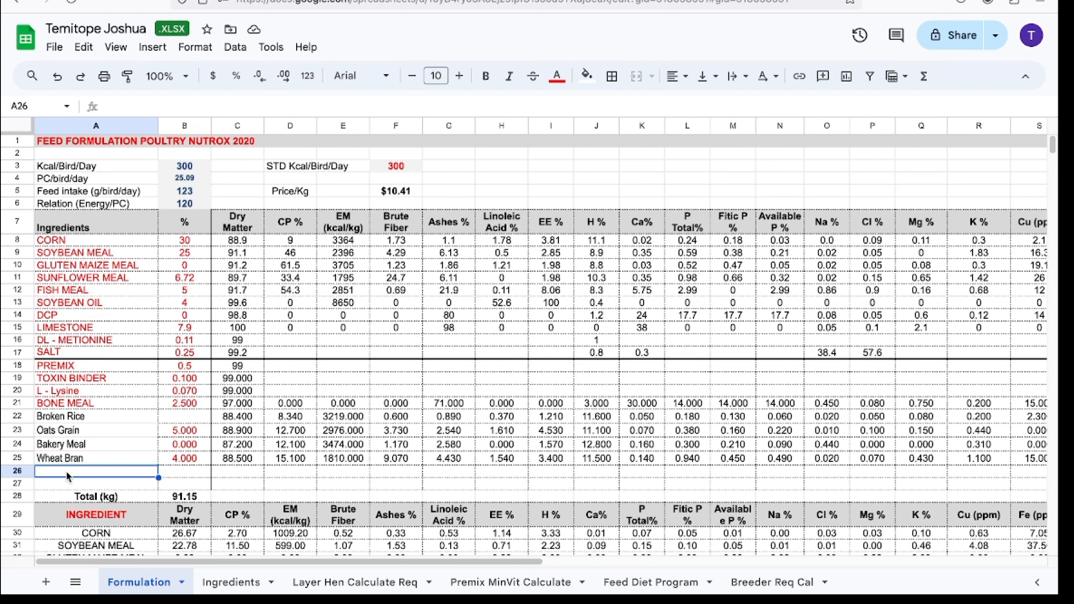
{"action": "key", "text": "ctrl+v"}
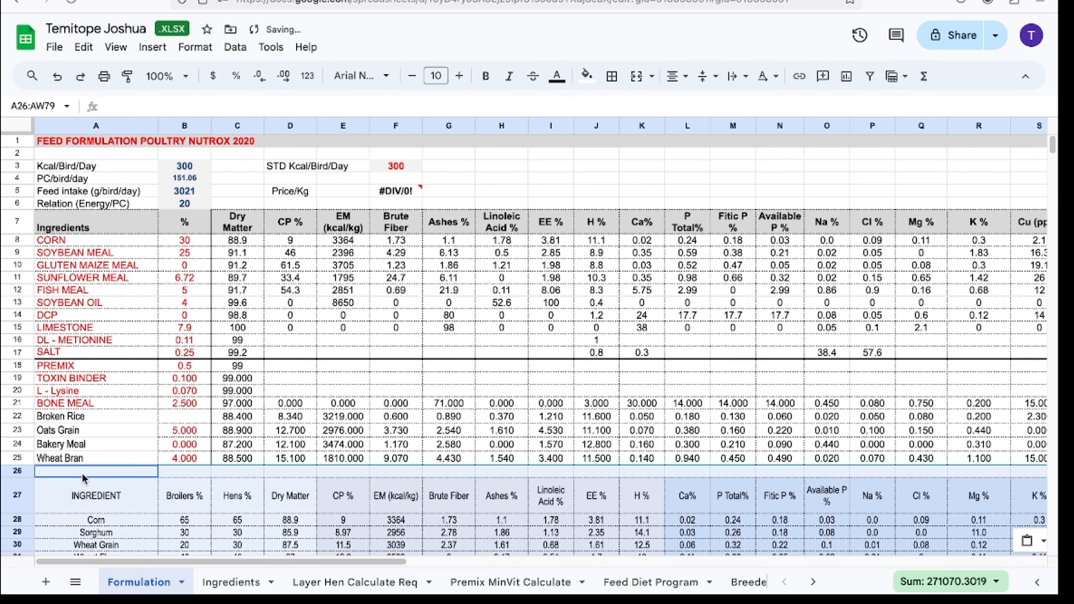
{"action": "key", "text": "ctrl+z"}
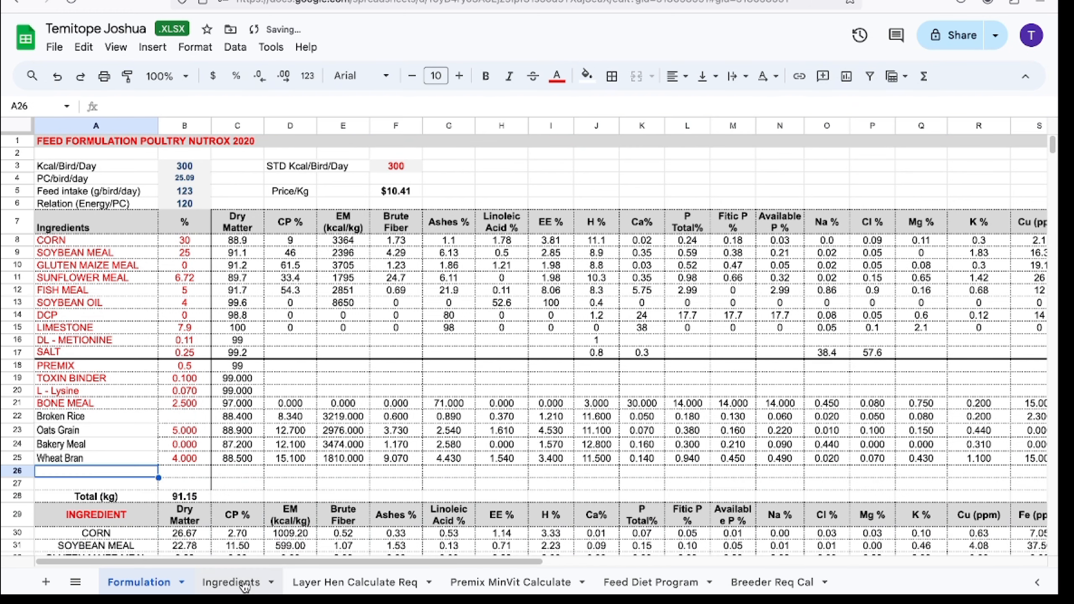
Copy the ingredient name Rice Bran from the Ingredients sheet into cell A26 of the Formulation sheet
{"action": "left_click", "coordinate": [244, 587]}
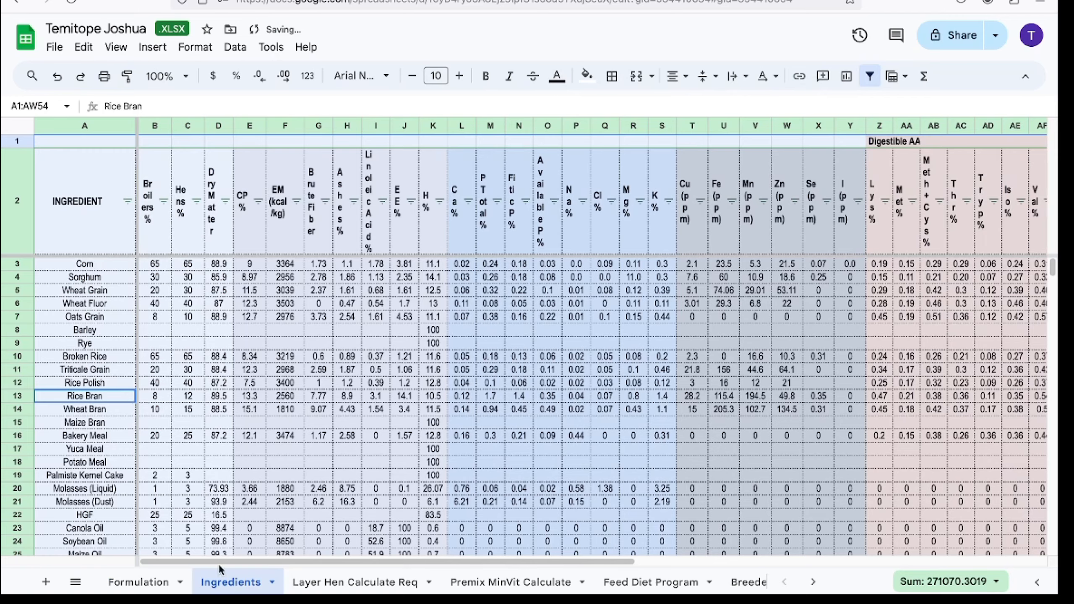
{"action": "double_click", "coordinate": [99, 393]}
{"action": "key", "text": "ctrl+c"}
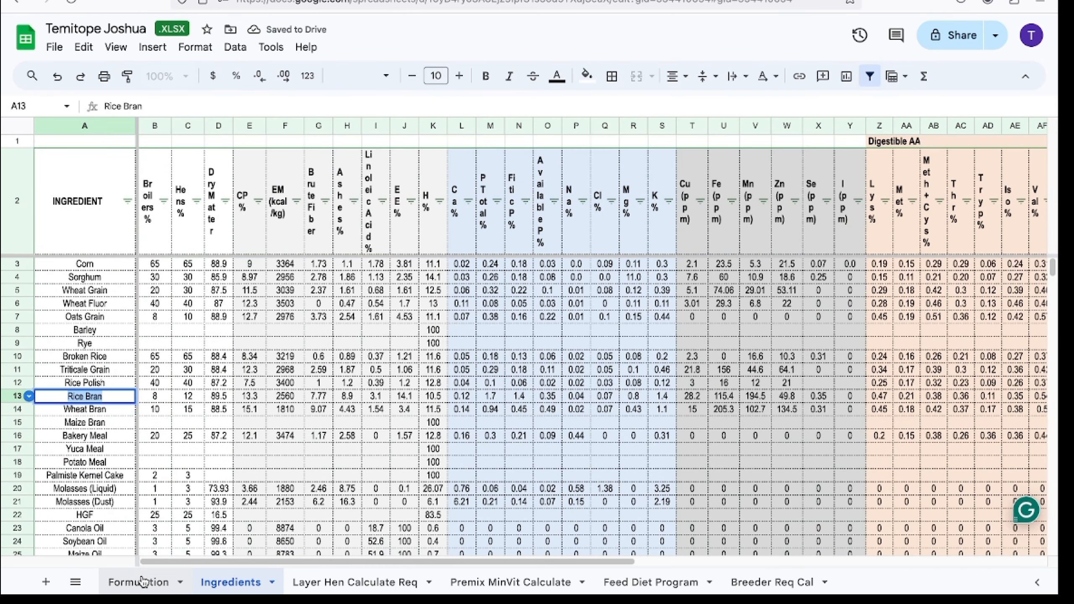
{"action": "left_click", "coordinate": [145, 583]}
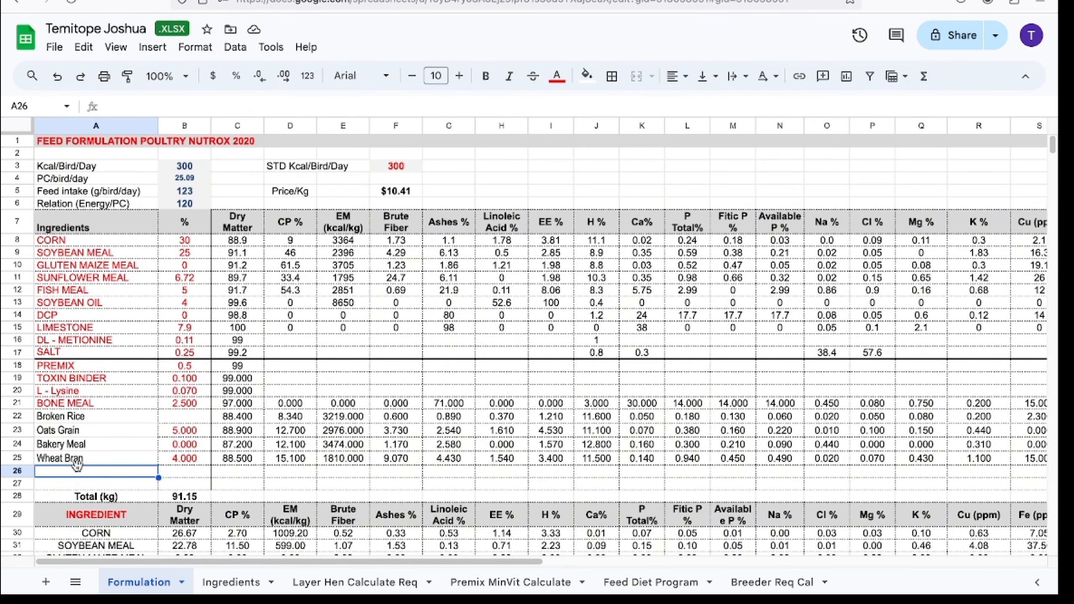
{"action": "key", "text": "ctrl+v"}
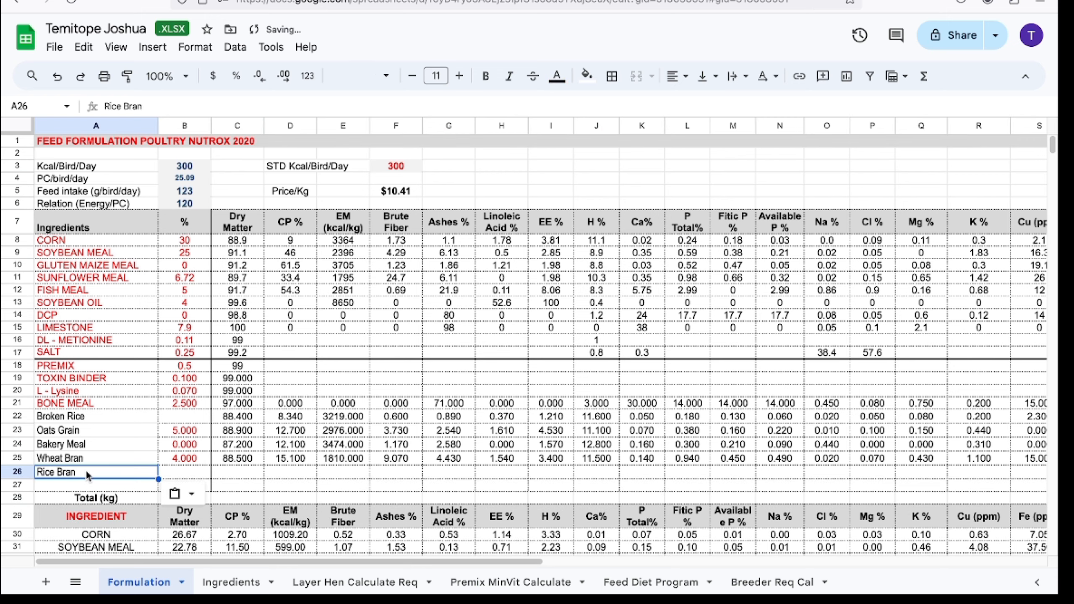
Link Rice Bran's dry matter in Formulation cell C26 to the Ingredients sheet with =Ingredients!D13
{"action": "left_click", "coordinate": [223, 474]}
{"action": "type", "text": "="}
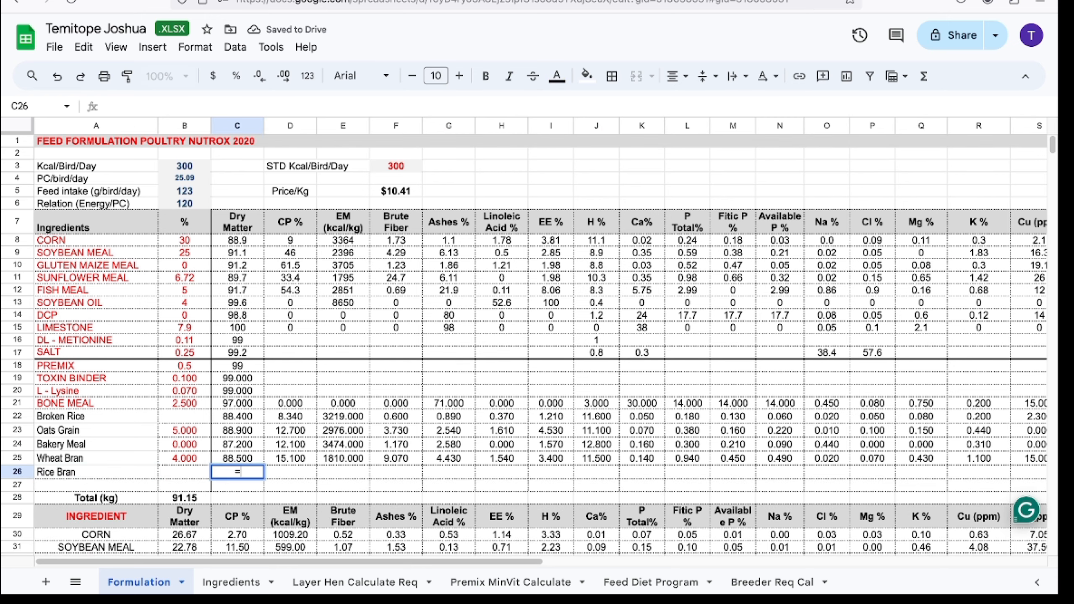
{"action": "left_click", "coordinate": [230, 582]}
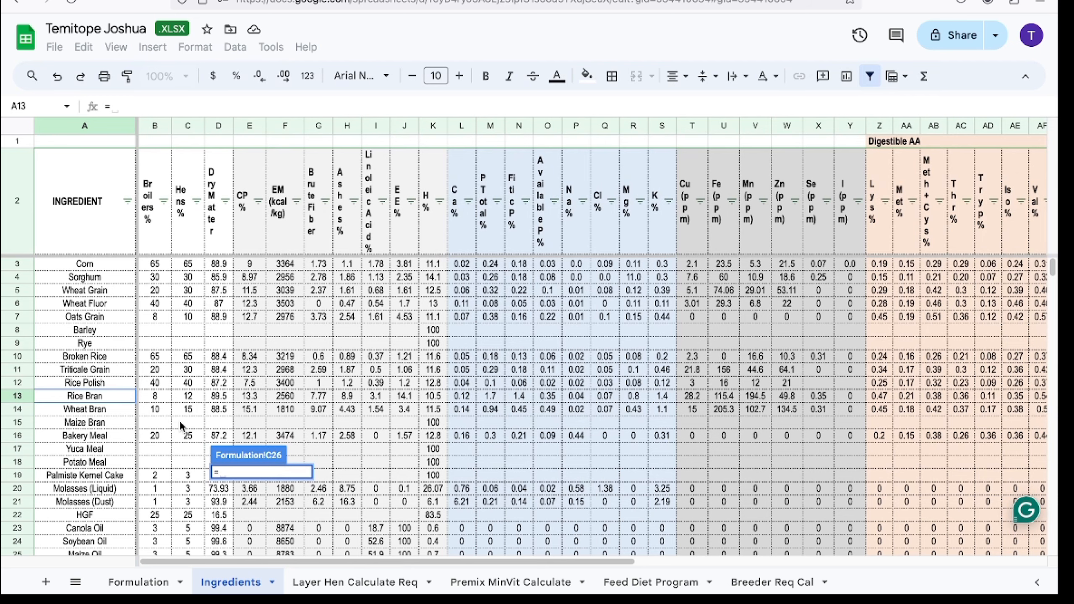
{"action": "left_click", "coordinate": [216, 397]}
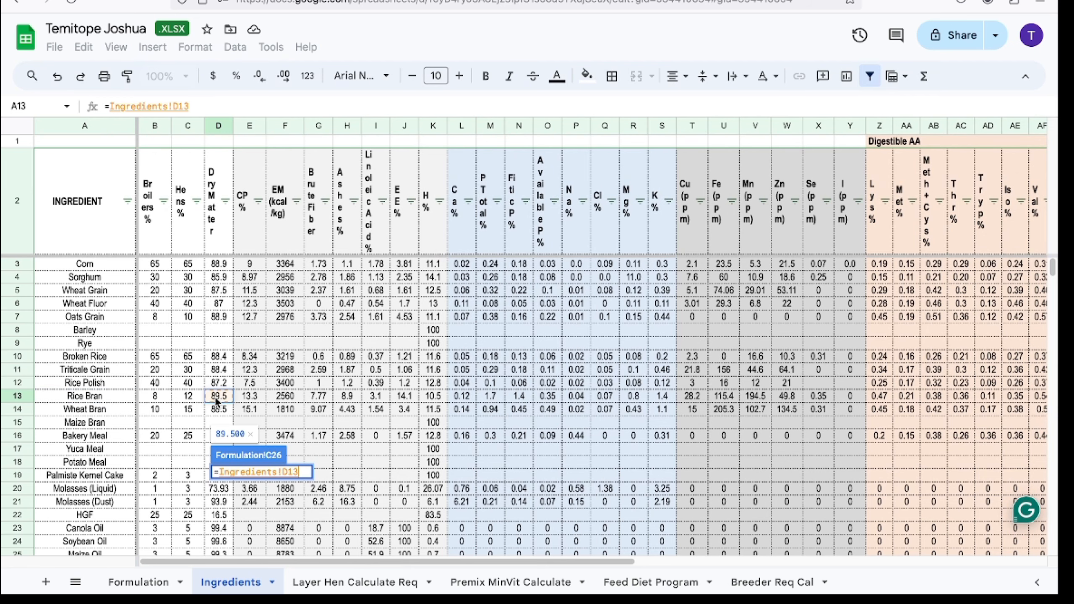
{"action": "key", "text": "Return"}
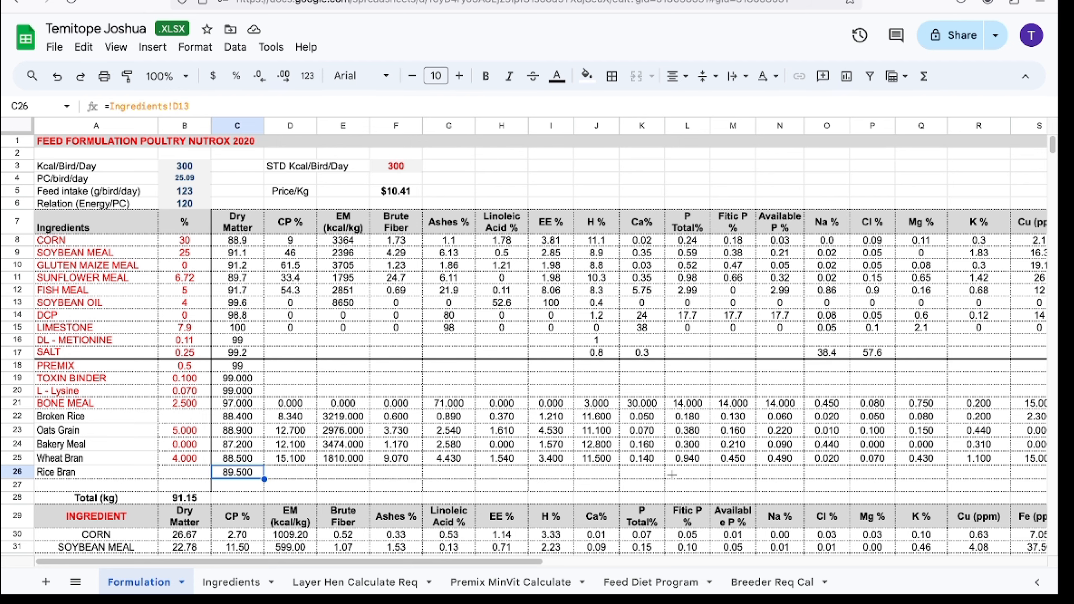
Fill the Rice Bran dry matter formula across row 26 from C26 to AC26
{"action": "scroll", "coordinate": [1027, 484], "scroll_direction": "right", "scroll_amount": 3}
{"action": "scroll", "coordinate": [1055, 476], "scroll_direction": "right", "scroll_amount": 4}
{"action": "left_click_drag", "start_coordinate": [1056, 475], "coordinate": [1023, 476]}
{"action": "scroll", "coordinate": [537, 469], "scroll_direction": "left", "scroll_amount": 10}
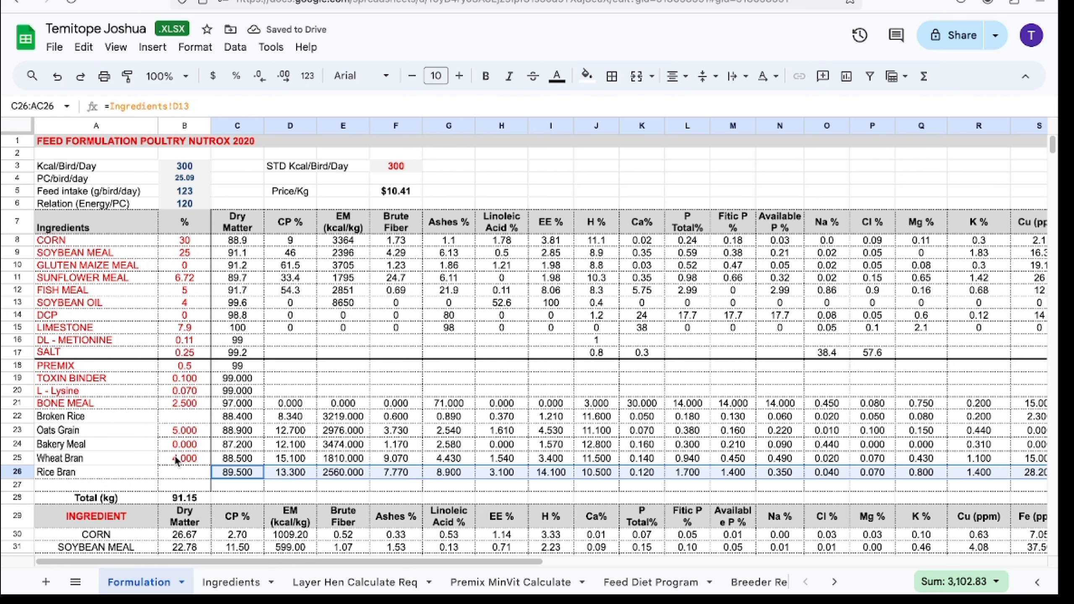
Set Rice Bran's percentage in cell B26 to 9
{"action": "left_click", "coordinate": [179, 473]}
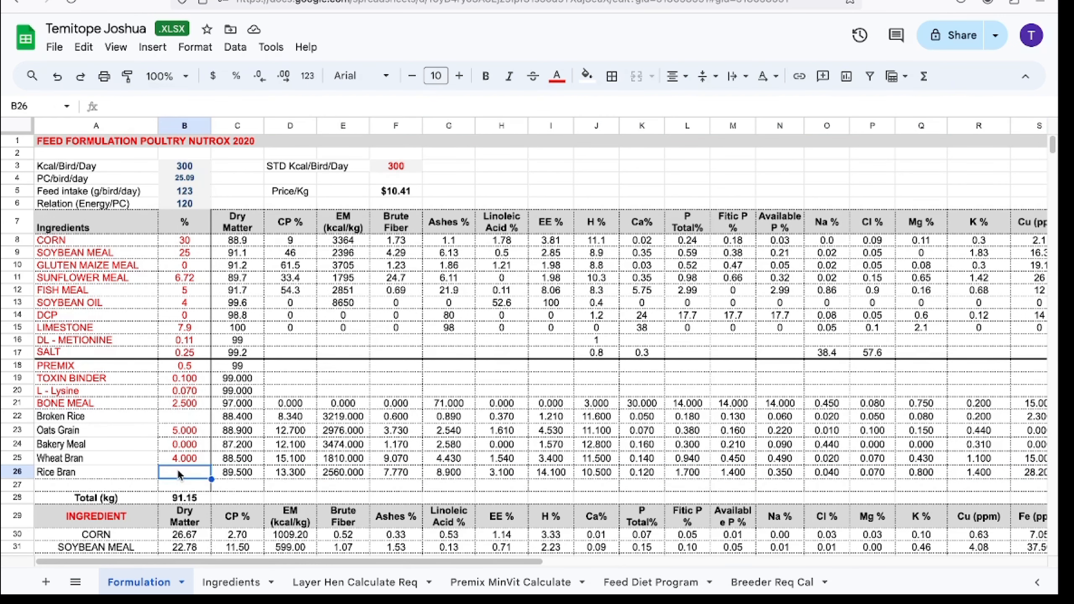
{"action": "type", "text": "9"}
{"action": "left_click", "coordinate": [181, 486]}
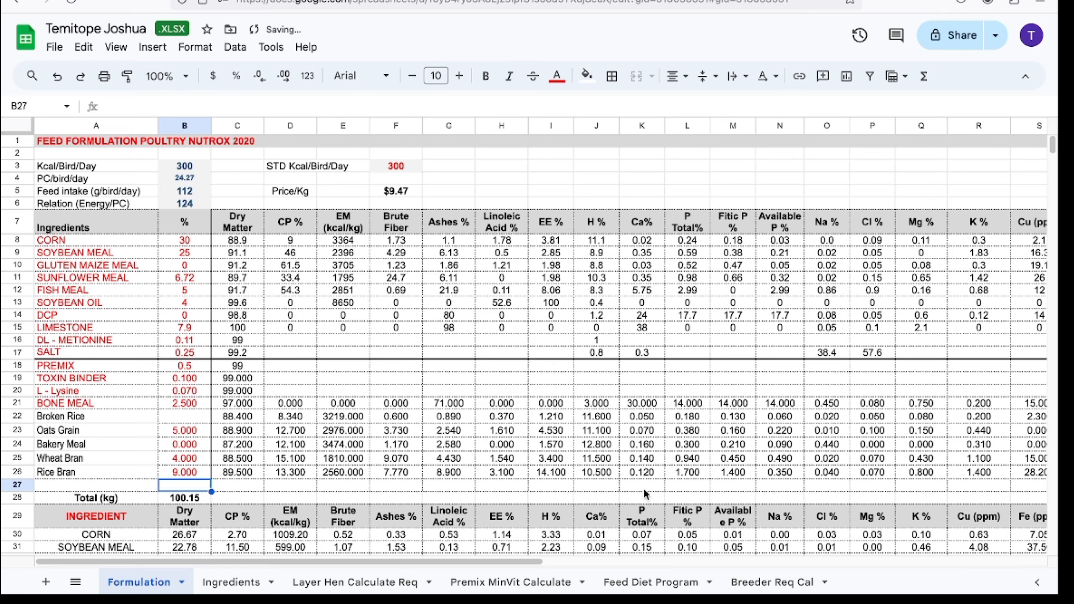
Set the Fish Meal percentage in cell B12 to 9
{"action": "mouse_move", "coordinate": [1054, 143]}
{"action": "left_mouse_down"}
{"action": "mouse_move", "coordinate": [1054, 169]}
{"action": "mouse_move", "coordinate": [1050, 139]}
{"action": "left_mouse_up"}
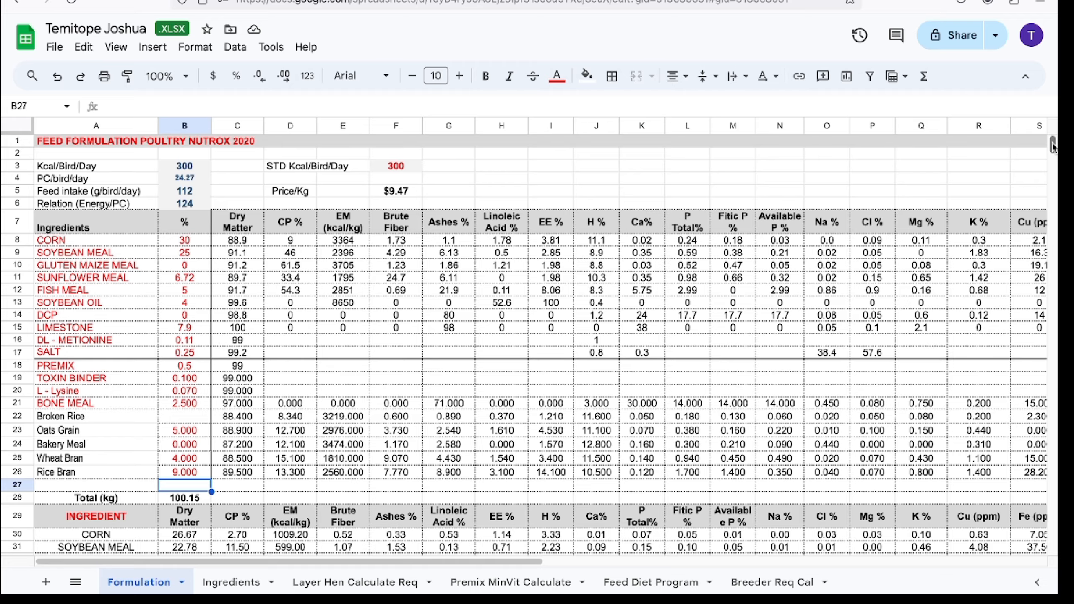
{"action": "left_click_drag", "start_coordinate": [1052, 144], "coordinate": [1052, 143]}
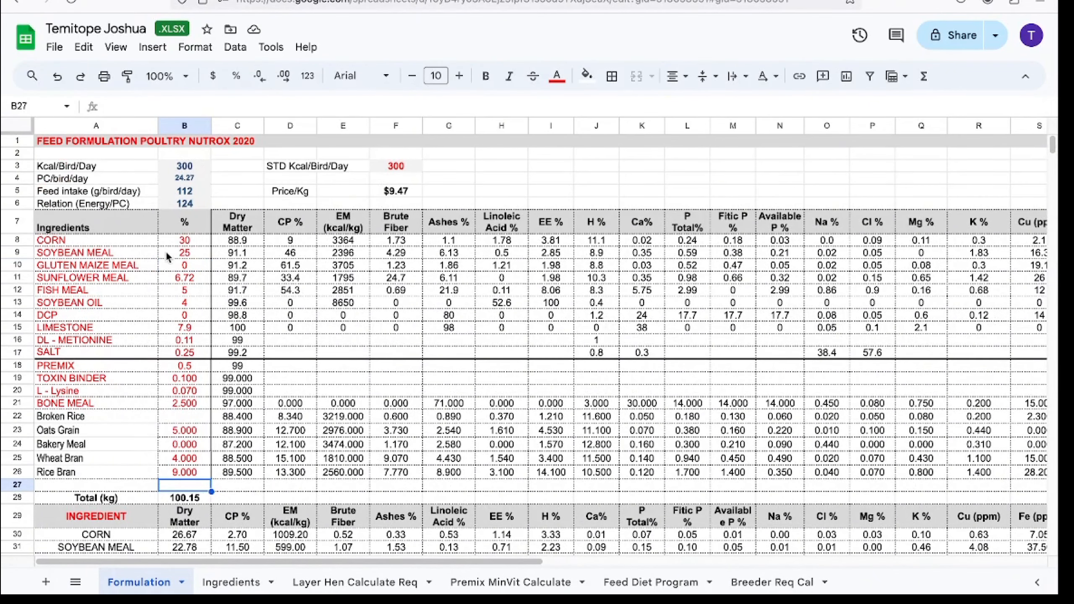
{"action": "left_click", "coordinate": [193, 254]}
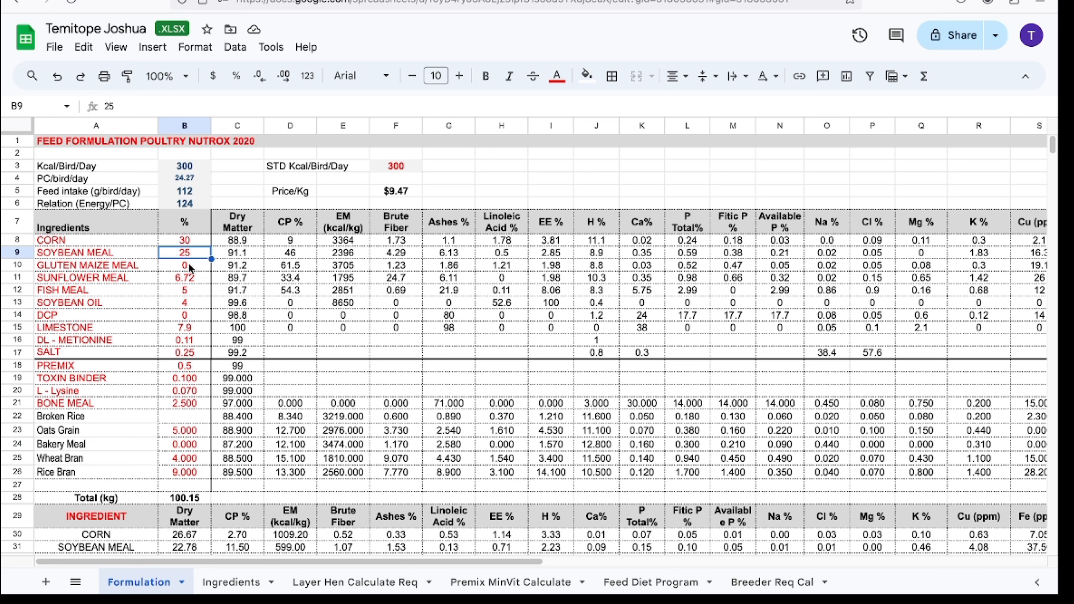
{"action": "left_click", "coordinate": [183, 291]}
{"action": "key", "text": "Delete"}
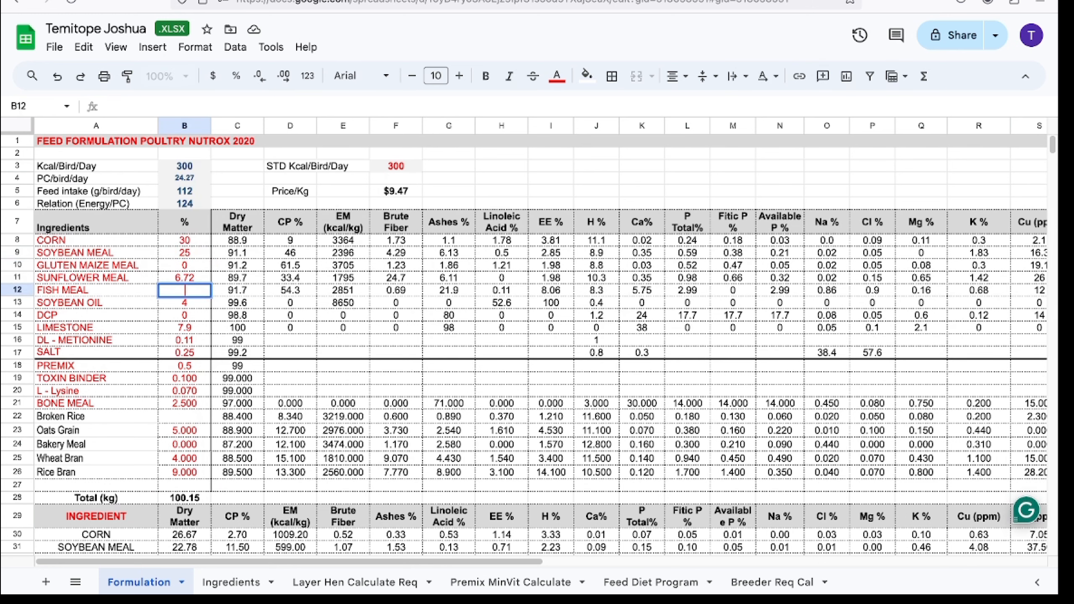
{"action": "type", "text": "9"}
Reduce Rice Bran's percentage in cell B26 to 3
{"action": "double_click", "coordinate": [185, 470]}
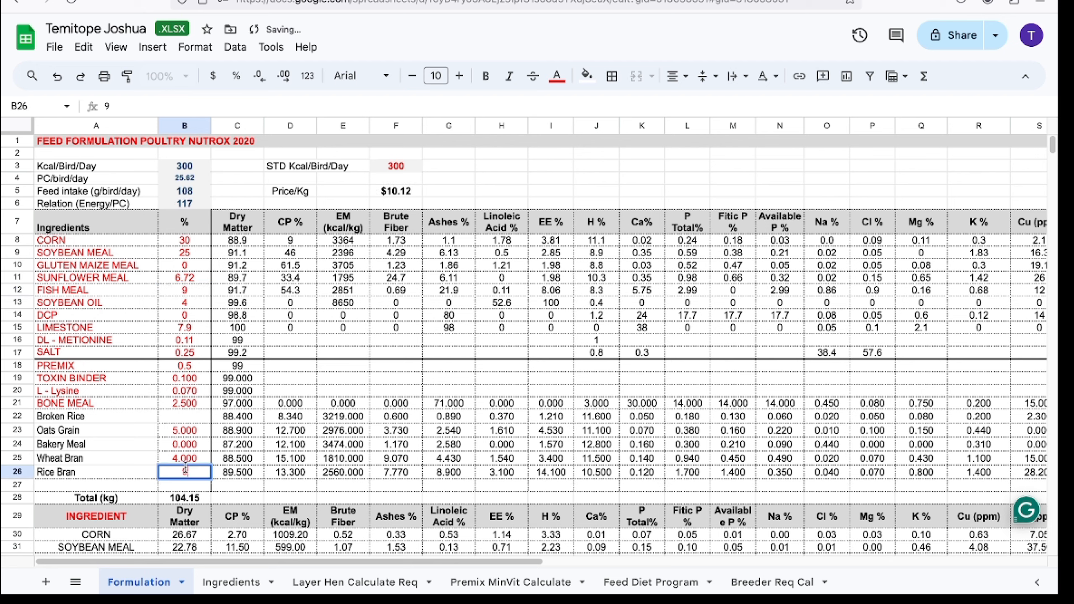
{"action": "key", "text": "BackSpace"}
{"action": "type", "text": "3"}
{"action": "left_click", "coordinate": [186, 460]}
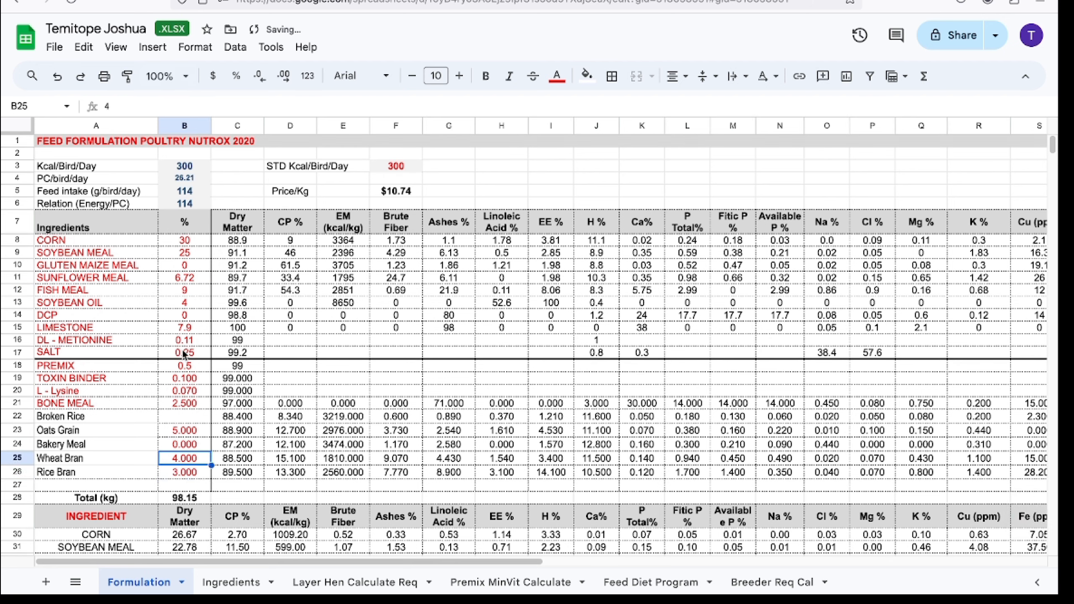
Change Rice Bran's percentage in cell B26 to 5
{"action": "left_click", "coordinate": [185, 353]}
{"action": "double_click", "coordinate": [185, 471]}
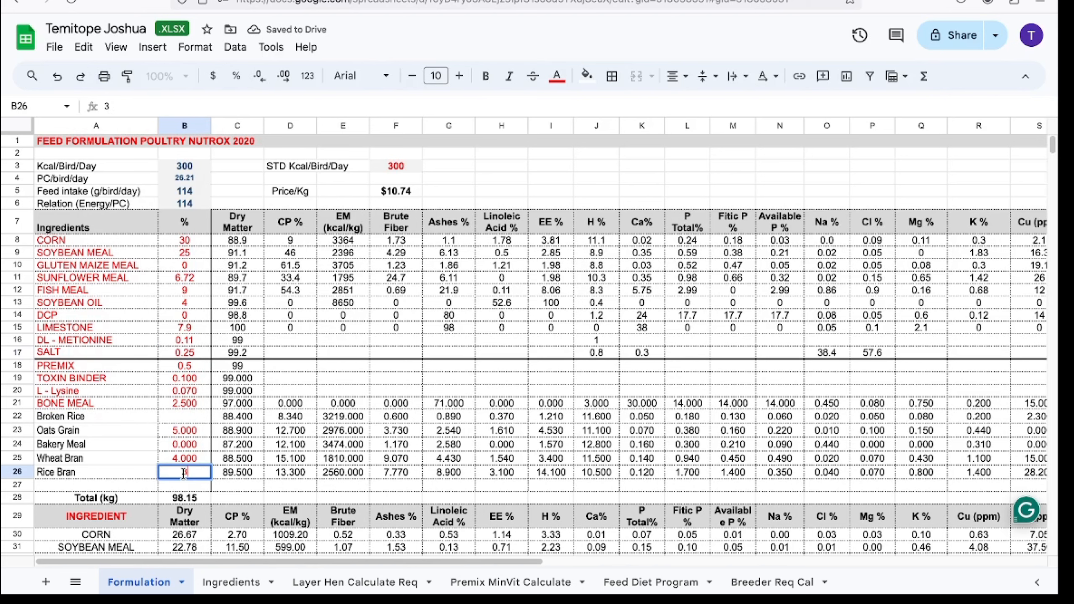
{"action": "key", "text": "BackSpace"}
{"action": "type", "text": "5"}
{"action": "left_click", "coordinate": [185, 293]}
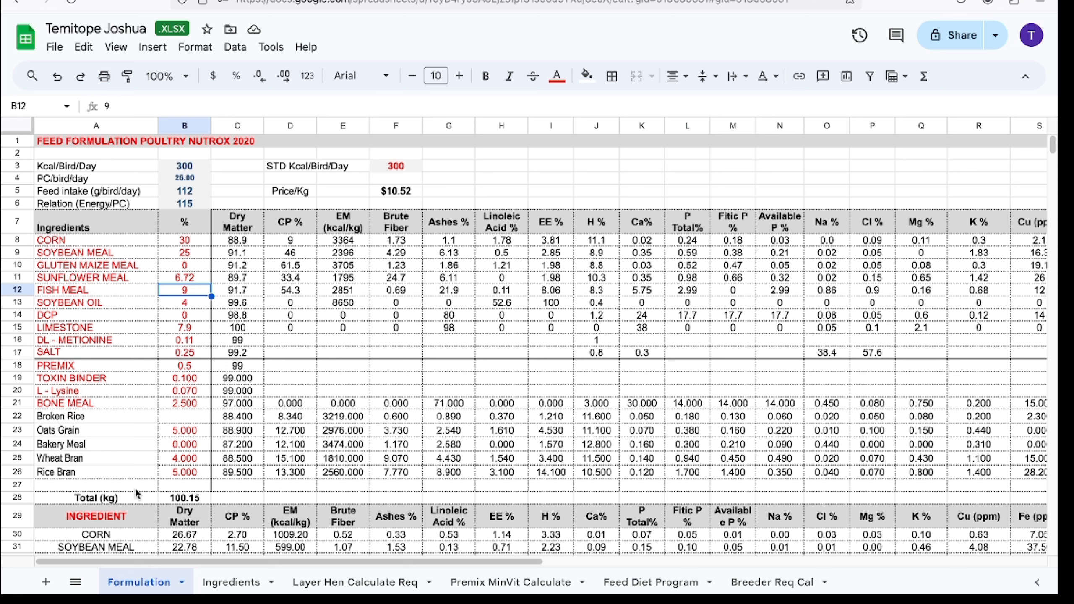
Set the Corn percentage in cell B8 to 35
{"action": "left_click", "coordinate": [185, 243]}
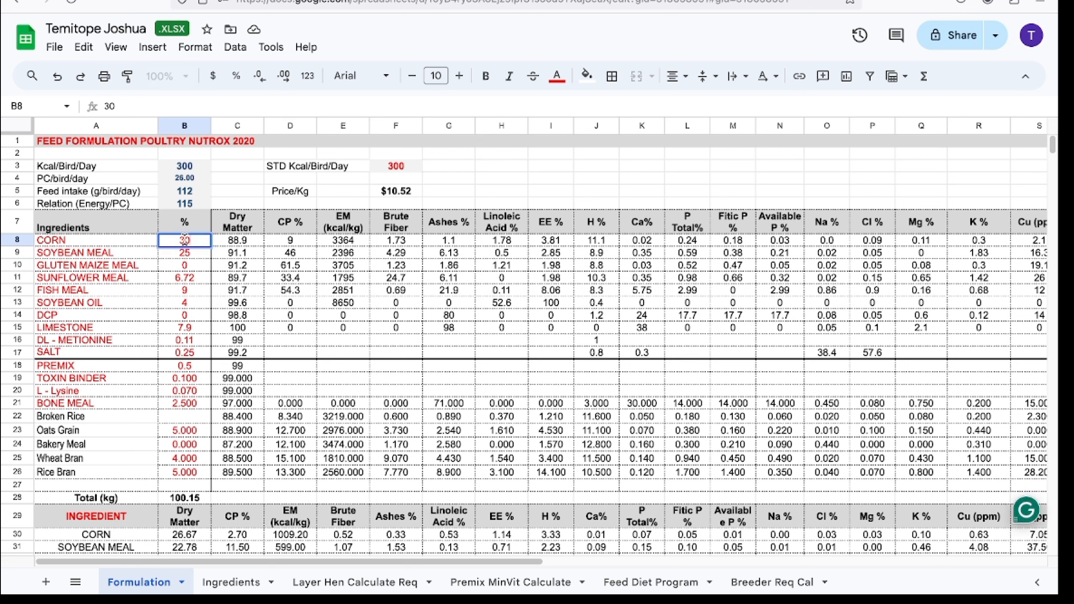
{"action": "type", "text": "33"}
{"action": "key", "text": "BackSpace"}
{"action": "key", "text": "BackSpace"}
{"action": "type", "text": "5"}
Set the Soybean Meal percentage in cell B9 to 20
{"action": "left_click", "coordinate": [193, 253]}
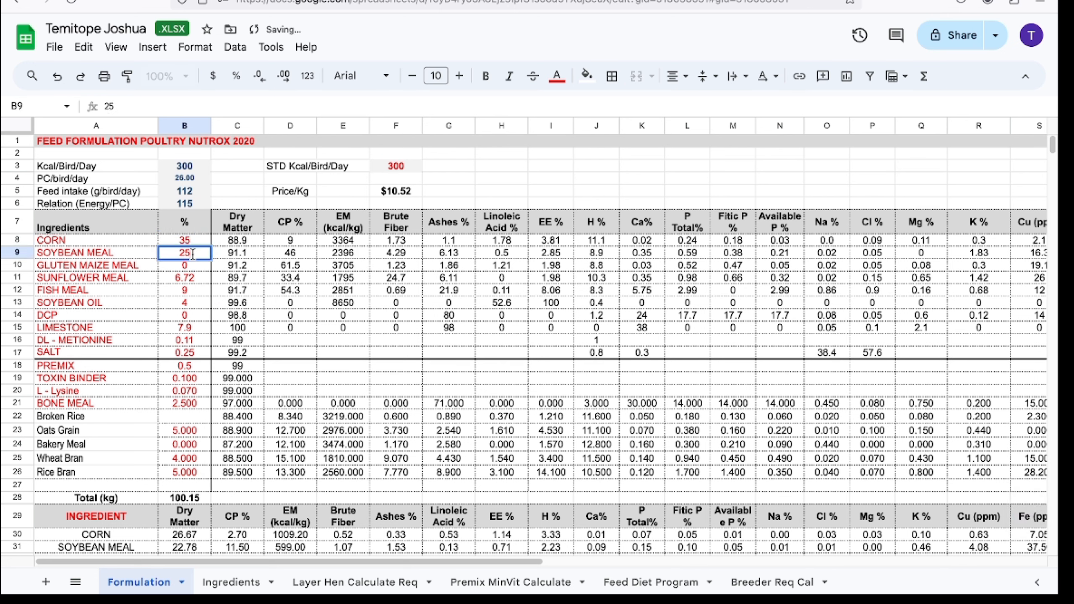
{"action": "double_click", "coordinate": [193, 254]}
{"action": "key", "text": "BackSpace"}
{"action": "key", "text": "BackSpace"}
{"action": "type", "text": "20"}
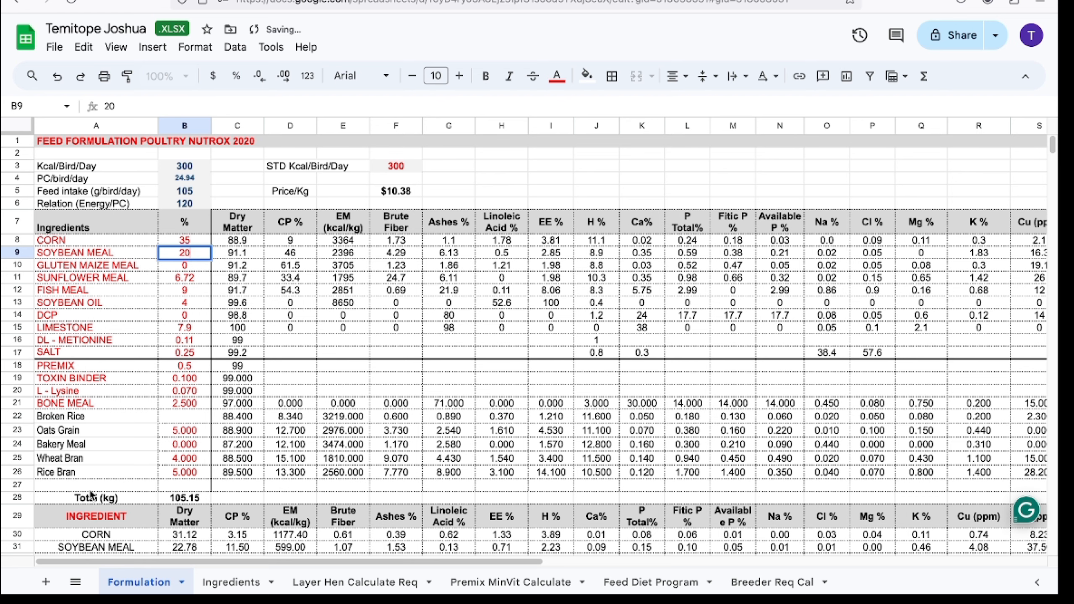
{"action": "left_click", "coordinate": [67, 487]}
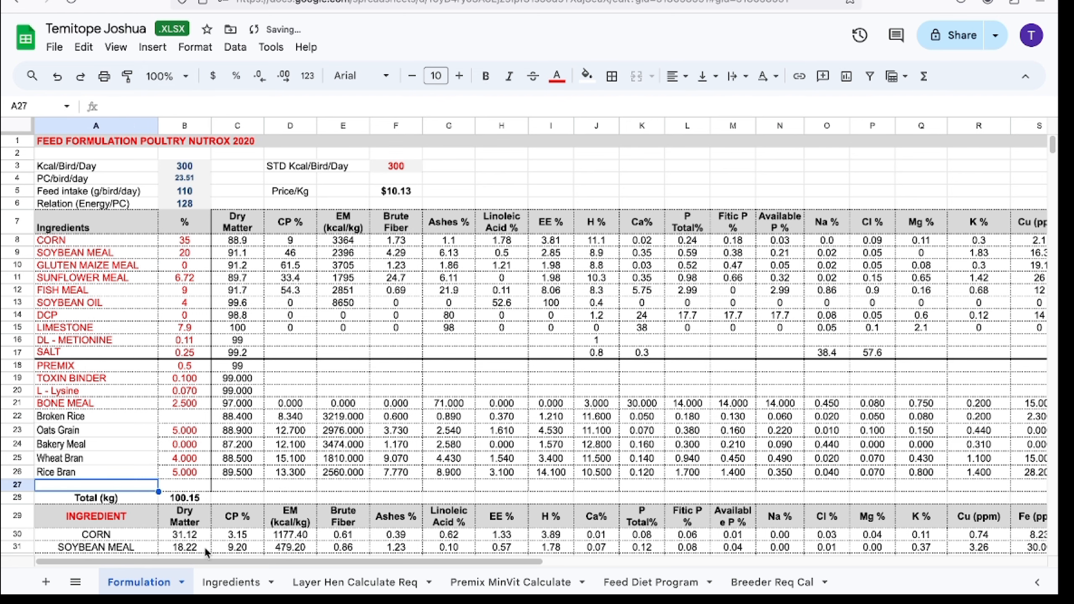
On the Ingredients sheet, set Corn's CP % in cell E3 to 10
{"action": "left_click", "coordinate": [217, 580]}
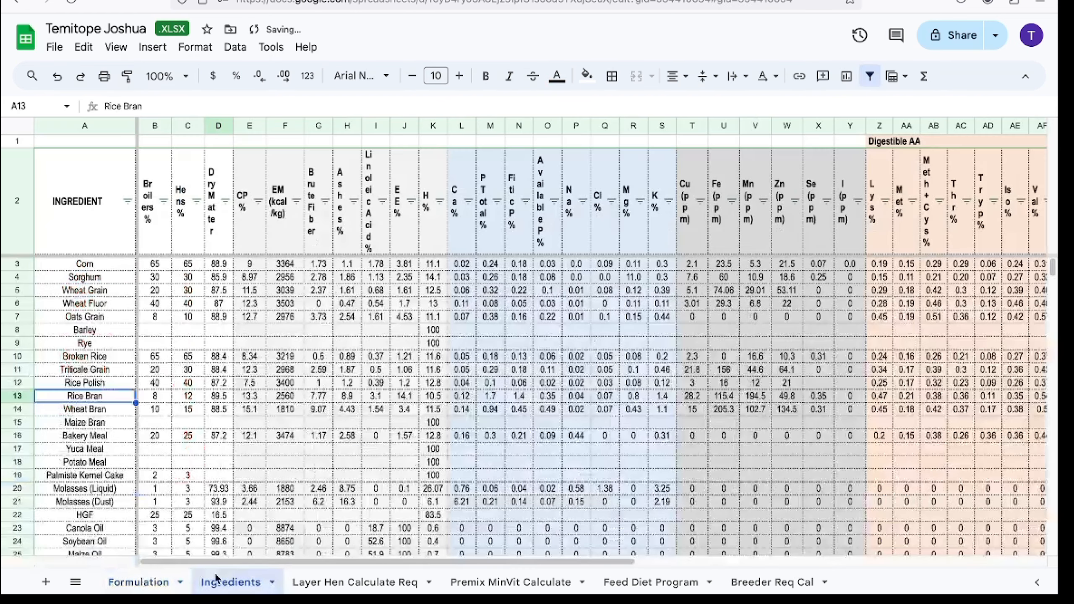
{"action": "left_click", "coordinate": [249, 261]}
{"action": "type", "text": "10"}
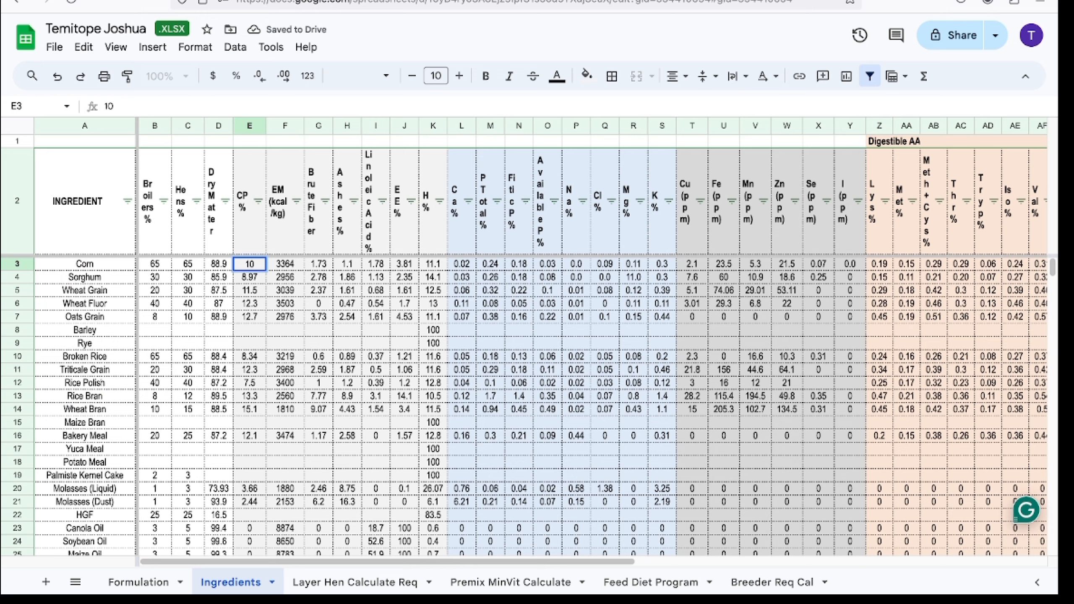
{"action": "left_click_drag", "start_coordinate": [1052, 269], "coordinate": [1052, 279]}
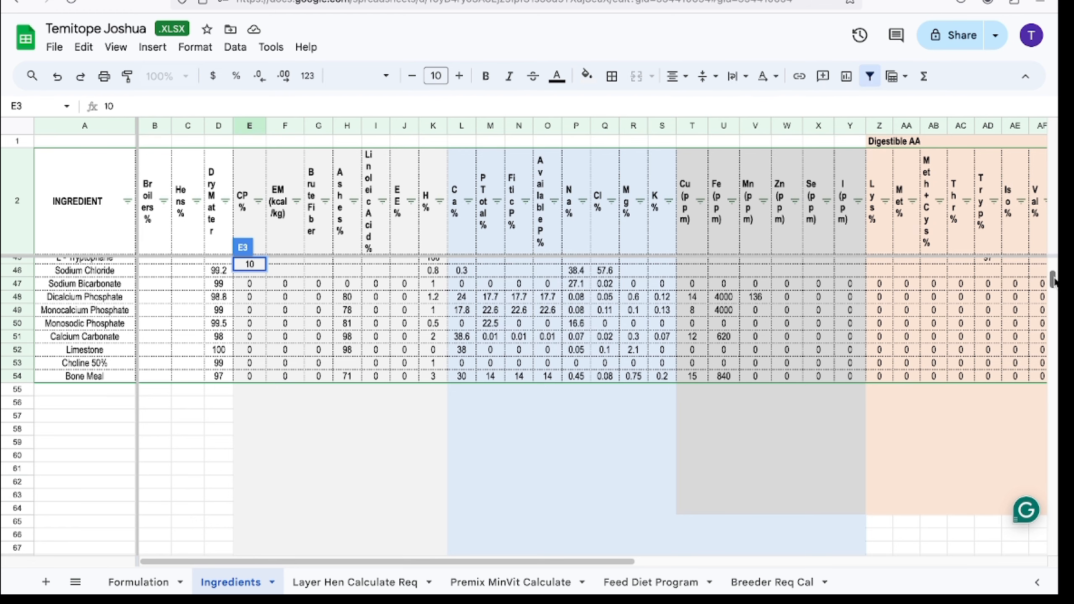
{"action": "left_click_drag", "start_coordinate": [1052, 278], "coordinate": [1039, 203]}
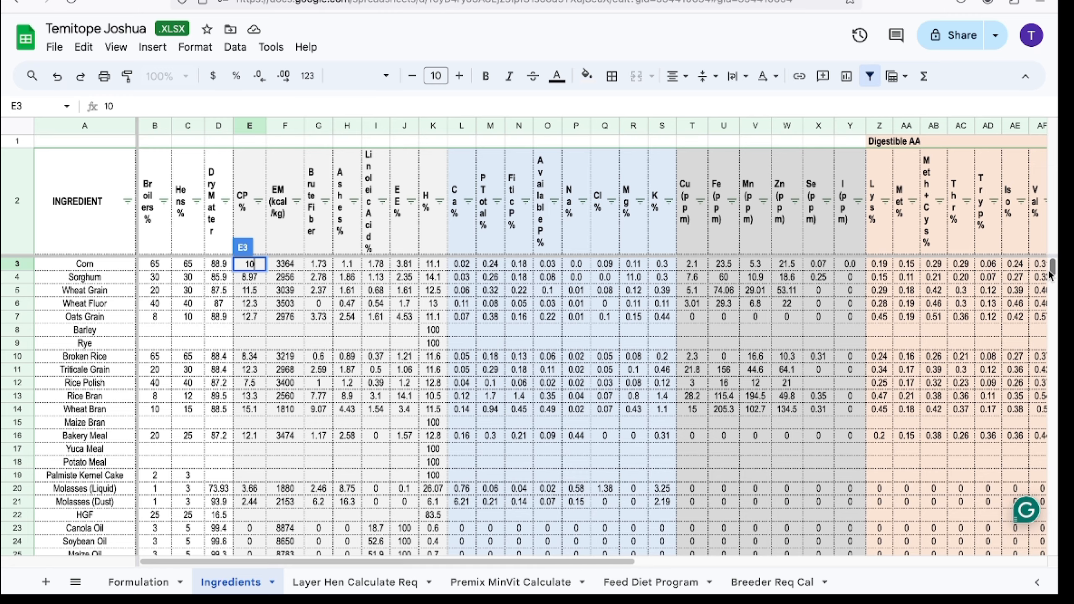
{"action": "scroll", "coordinate": [529, 406], "scroll_direction": "down", "scroll_amount": 10}
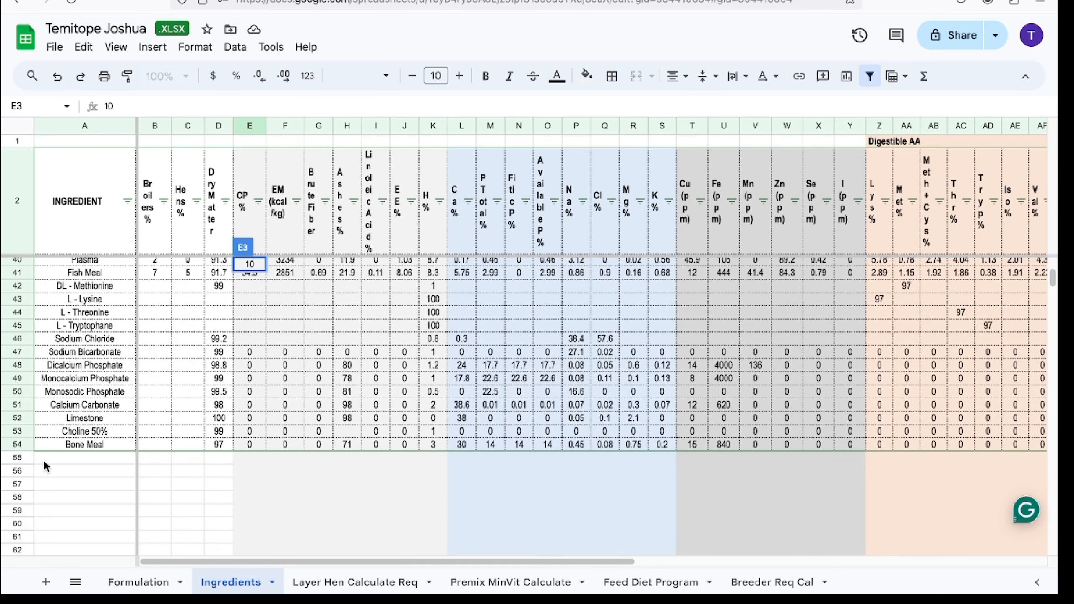
{"action": "left_click", "coordinate": [44, 462]}
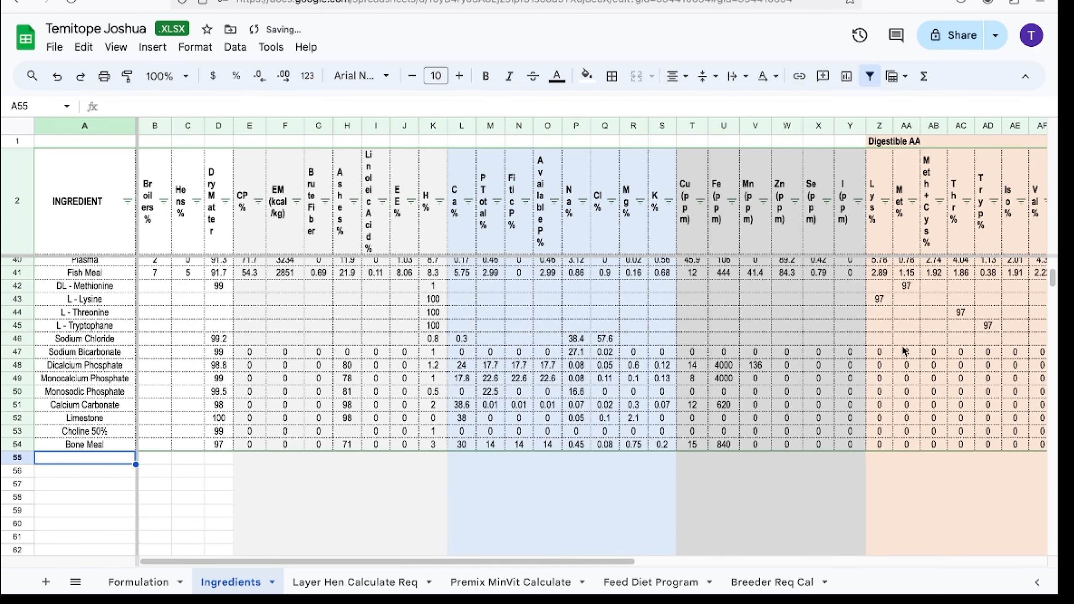
Copy the Oats Grain name from cell A7 of the Ingredients sheet into cell A27 of the Formulation sheet
{"action": "left_click_drag", "start_coordinate": [1052, 279], "coordinate": [1053, 265]}
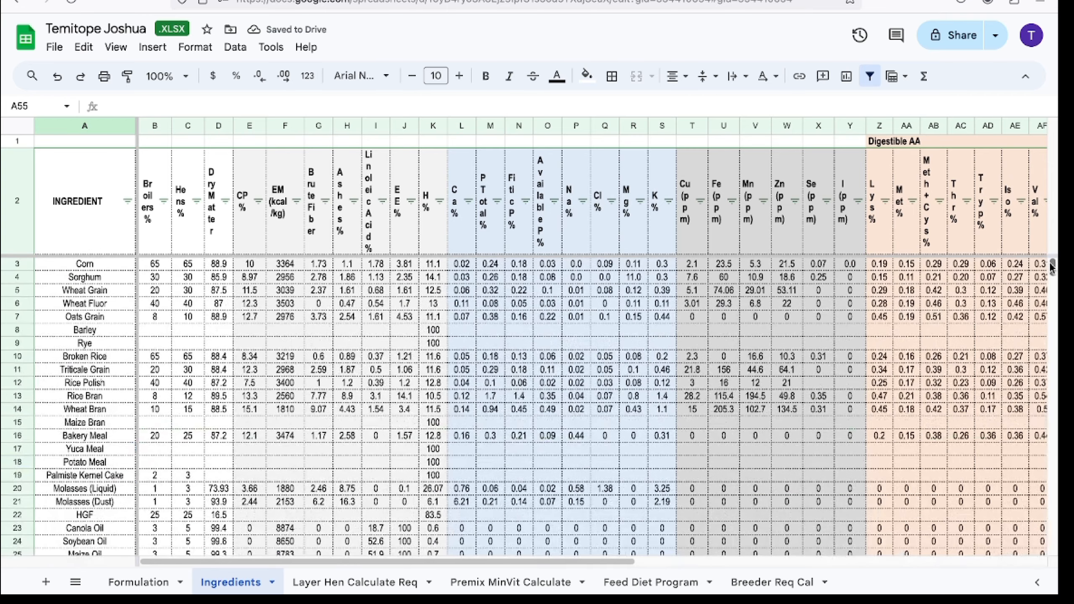
{"action": "left_click", "coordinate": [101, 322]}
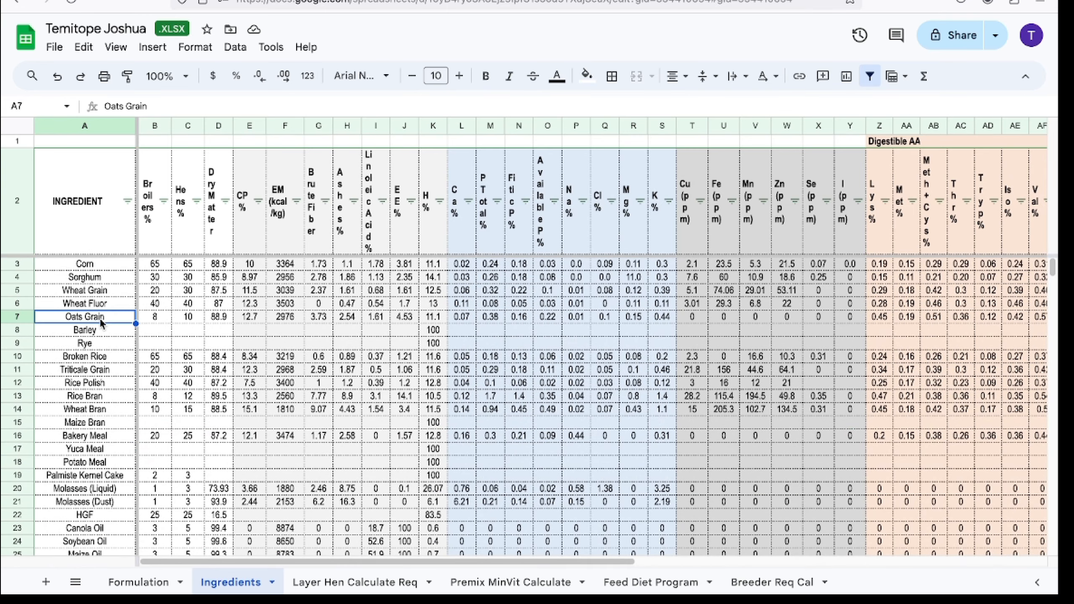
{"action": "key", "text": "super+a"}
{"action": "double_click", "coordinate": [100, 320]}
{"action": "key", "text": "super+a"}
{"action": "key", "text": "super+c"}
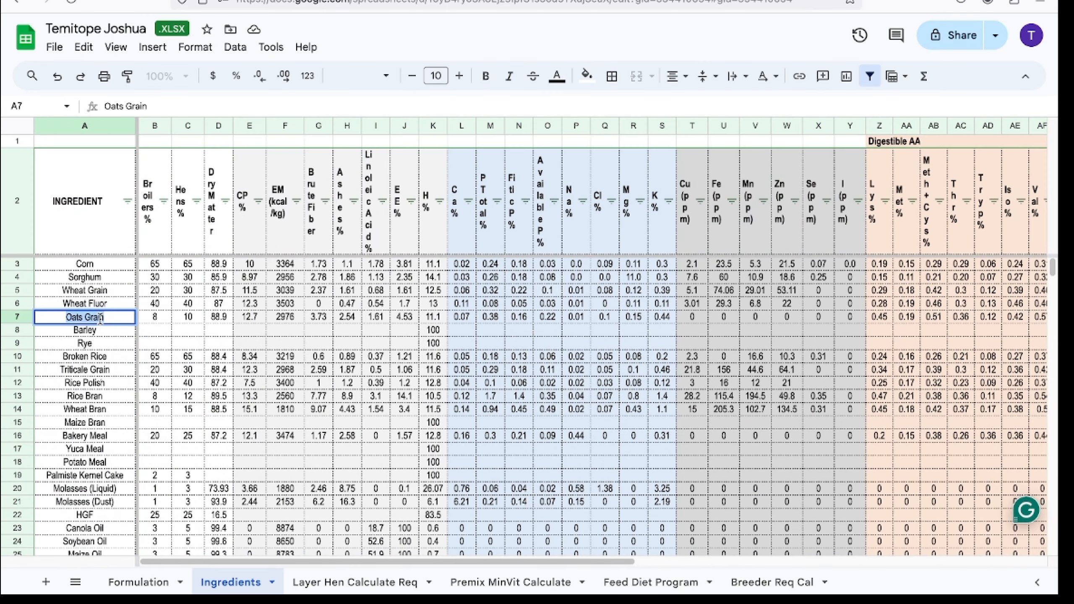
{"action": "left_click", "coordinate": [138, 584]}
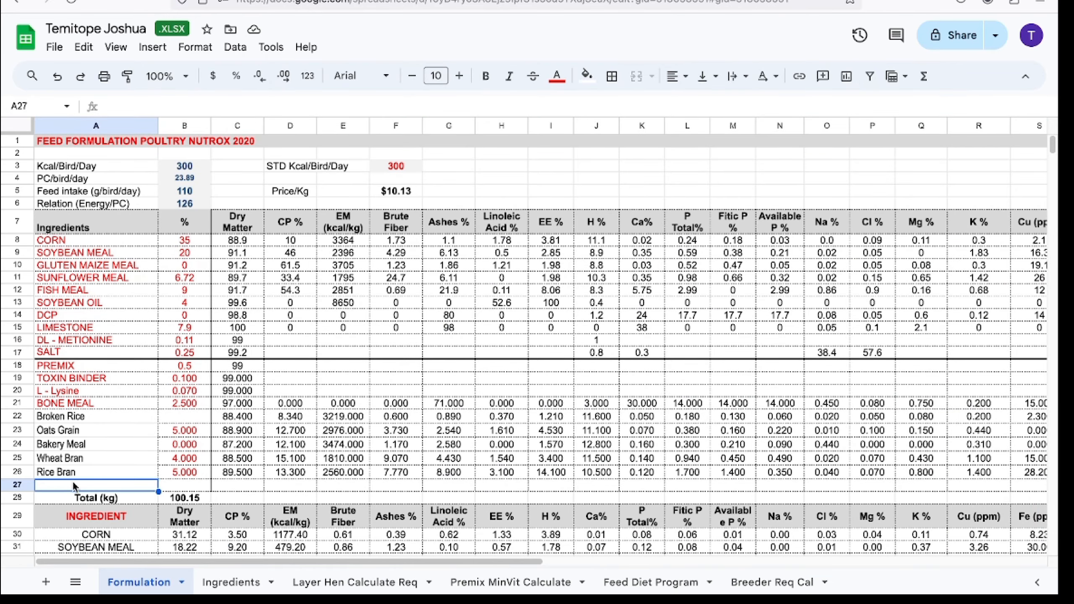
{"action": "key", "text": "super+v"}
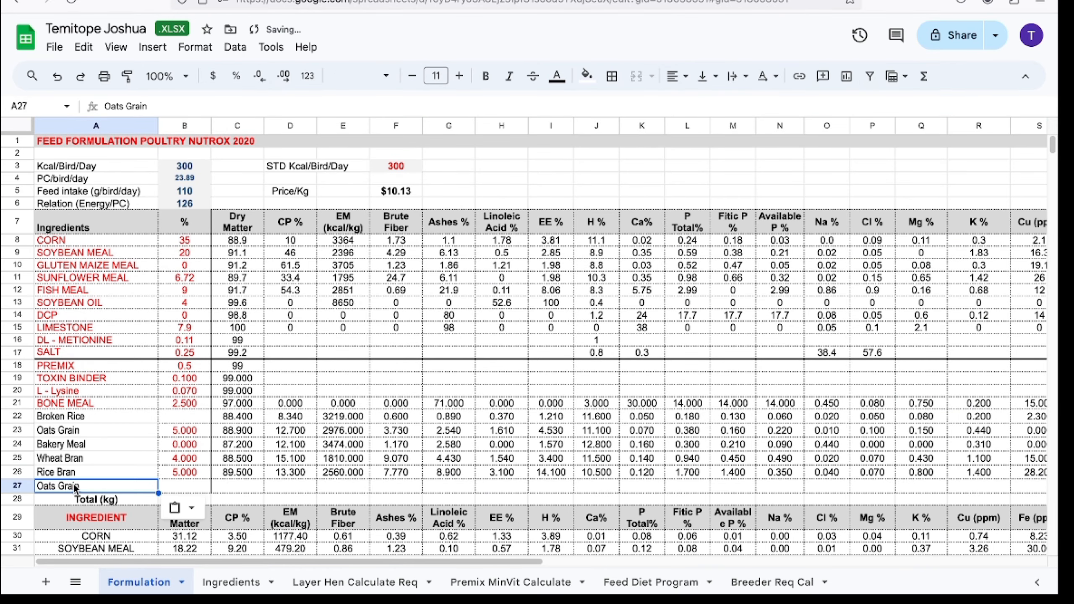
Link Dry Matter cell C27 to Ingredients!D7 and fill the formula across row 27 through column S
{"action": "left_click", "coordinate": [237, 486]}
{"action": "type", "text": "="}
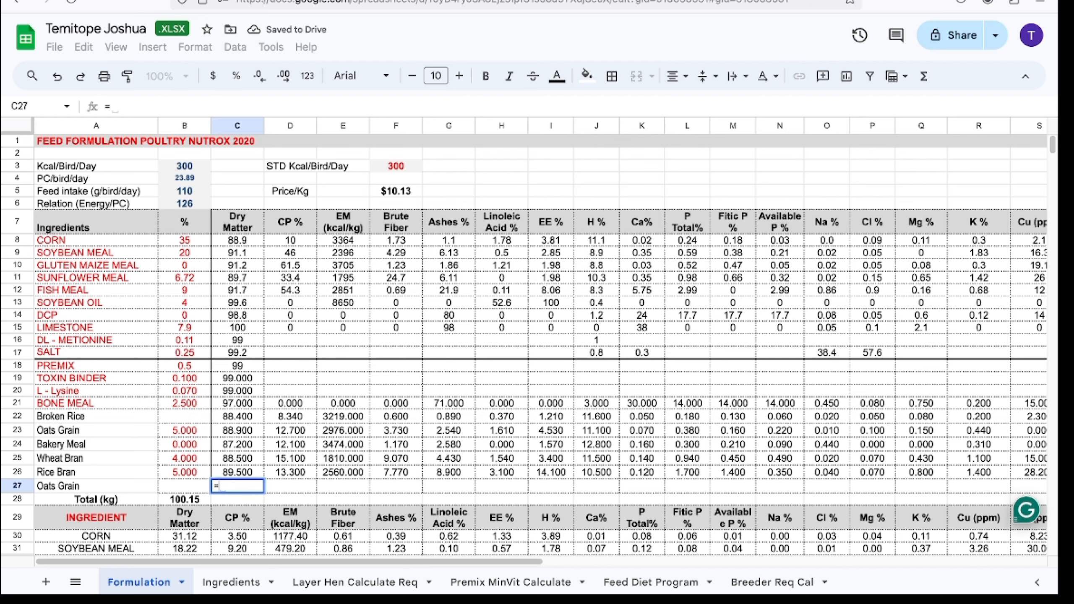
{"action": "left_click", "coordinate": [238, 586]}
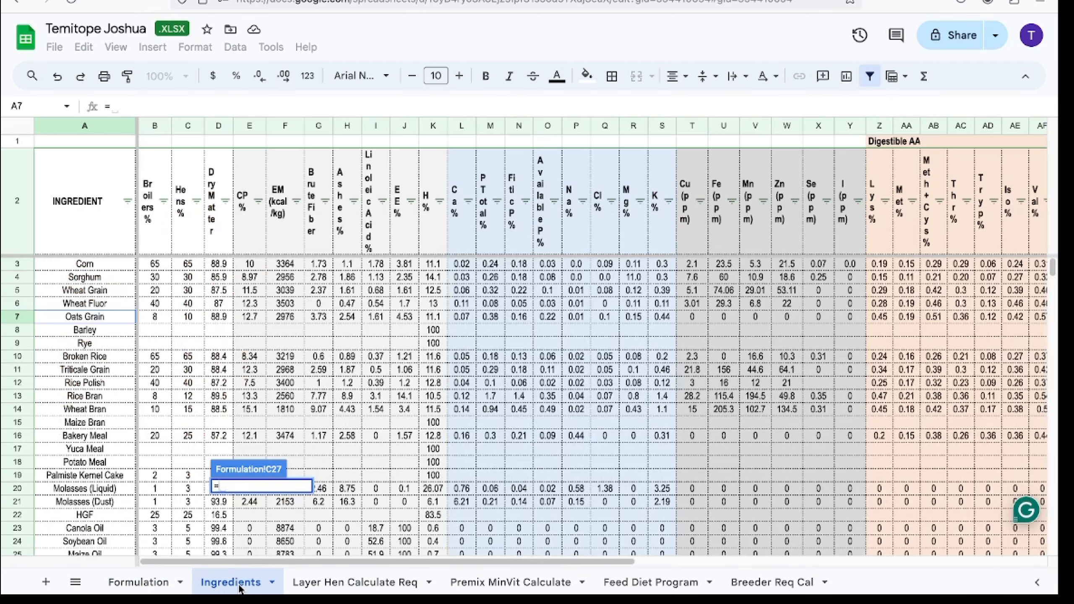
{"action": "left_click", "coordinate": [219, 316]}
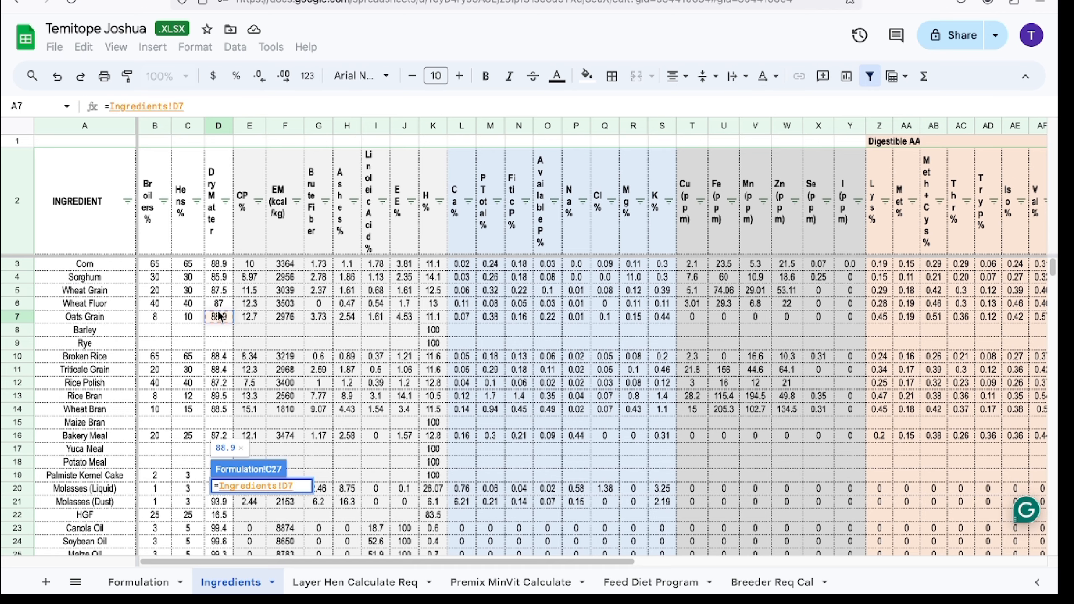
{"action": "key", "text": "Return"}
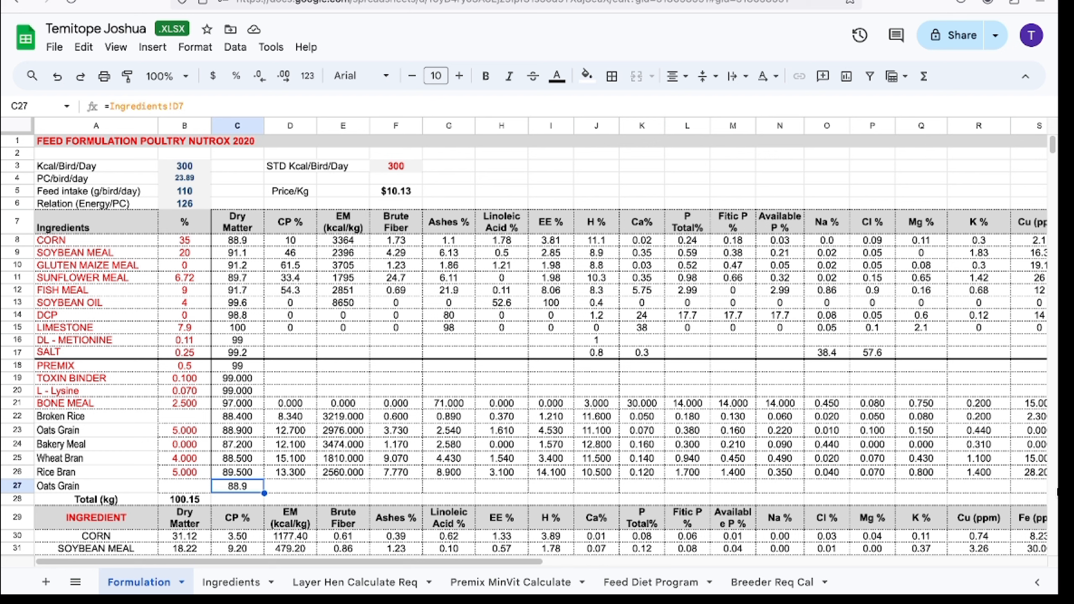
{"action": "left_click_drag", "start_coordinate": [264, 492], "coordinate": [1018, 481]}
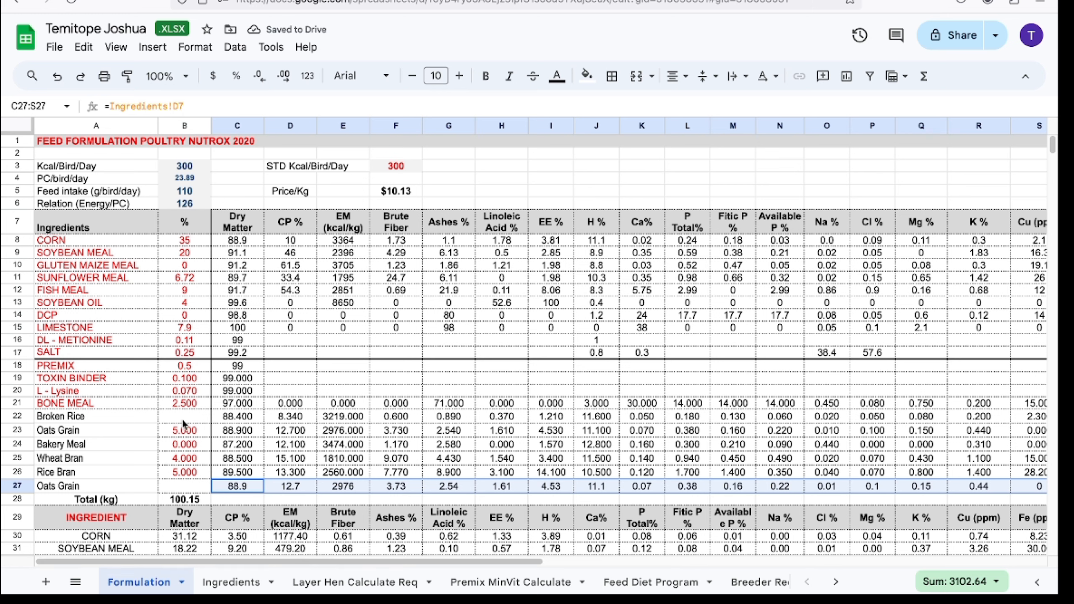
{"action": "left_click", "coordinate": [183, 430]}
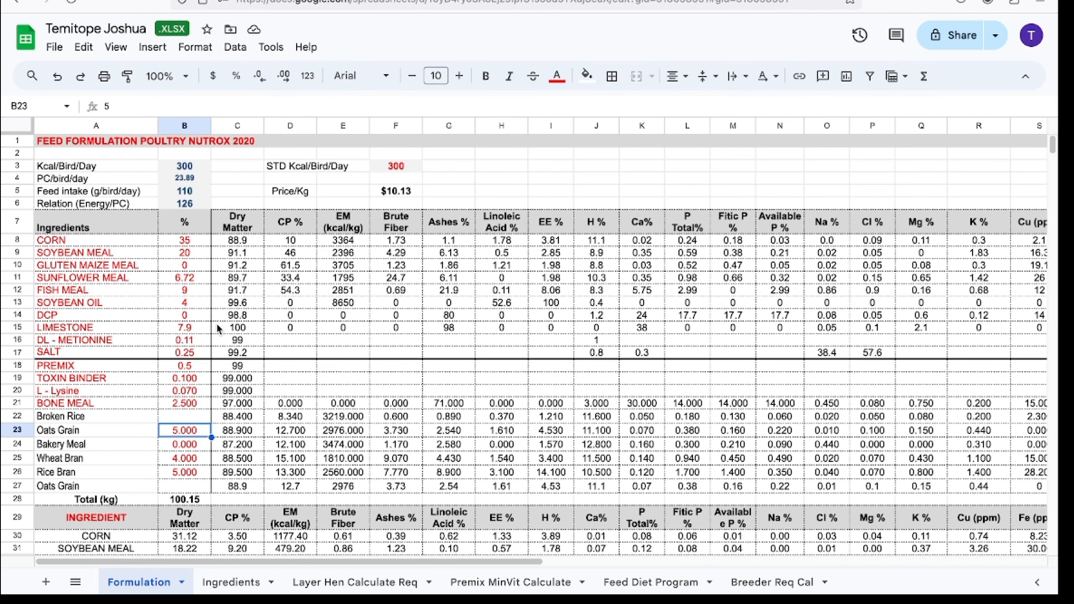
Look over the consultation calendar and Feed Formulation Excel Software section on the AgroWorldSolution website, and return to the spreadsheet
{"action": "left_click", "coordinate": [254, 0]}
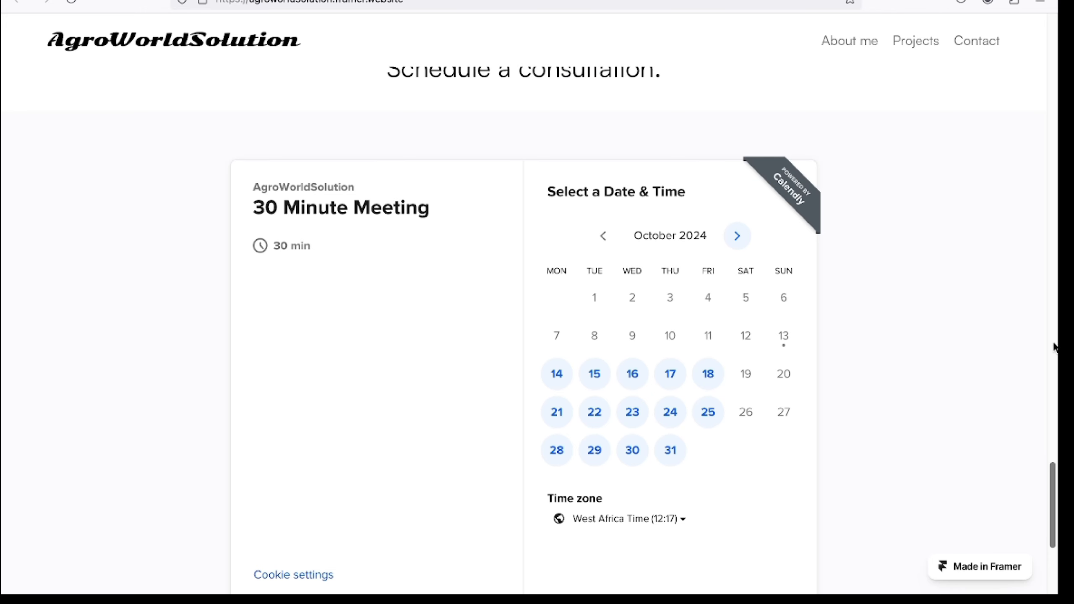
{"action": "left_click_drag", "start_coordinate": [1052, 515], "coordinate": [1031, 366]}
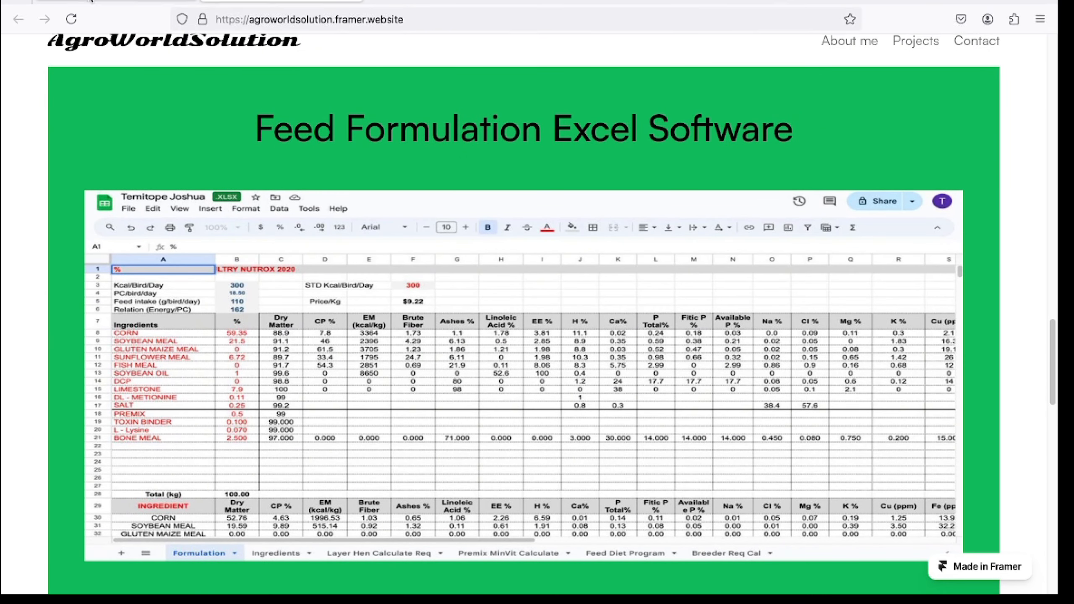
{"action": "left_click", "coordinate": [106, 1]}
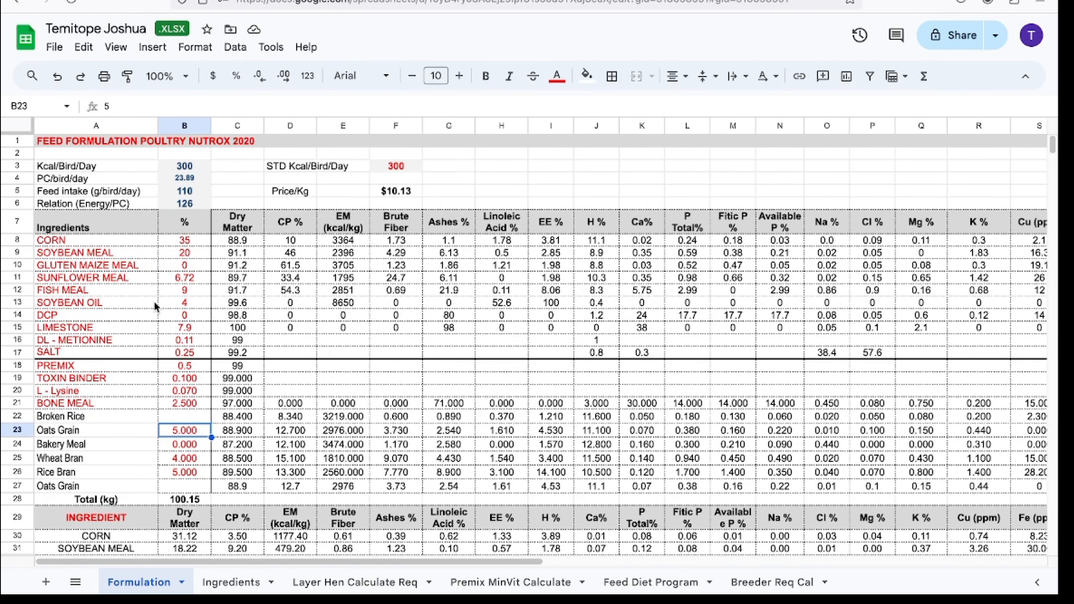